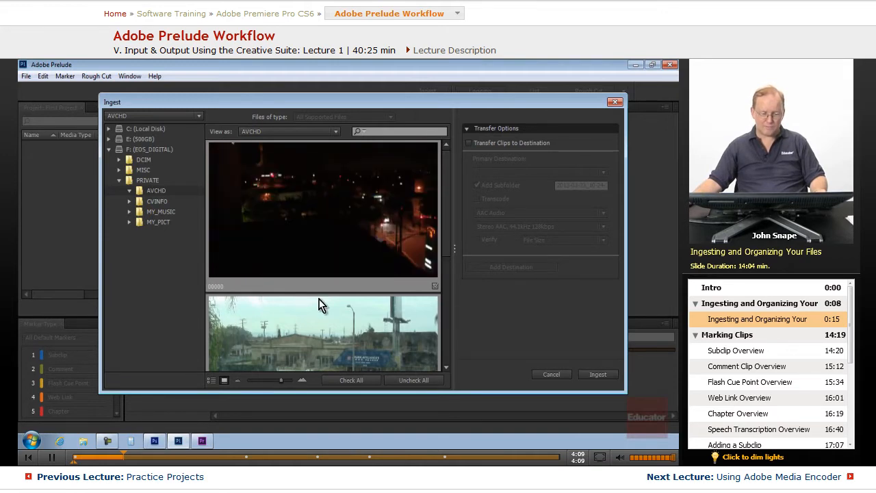
# Step: Look through the clips in the AVCHD folder and shrink the thumbnails to show all three clips together
pyautogui.moveTo(445, 228); pyautogui.dragTo(449, 301)
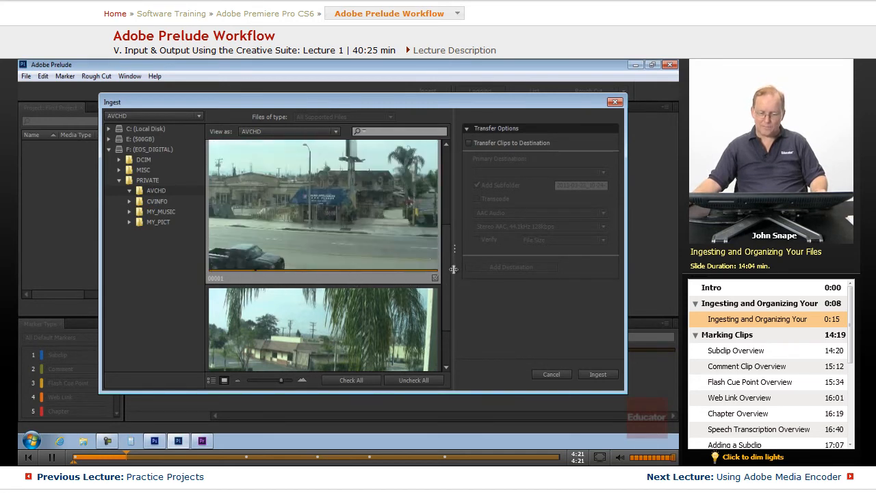
pyautogui.scroll(-2, 445, 288)
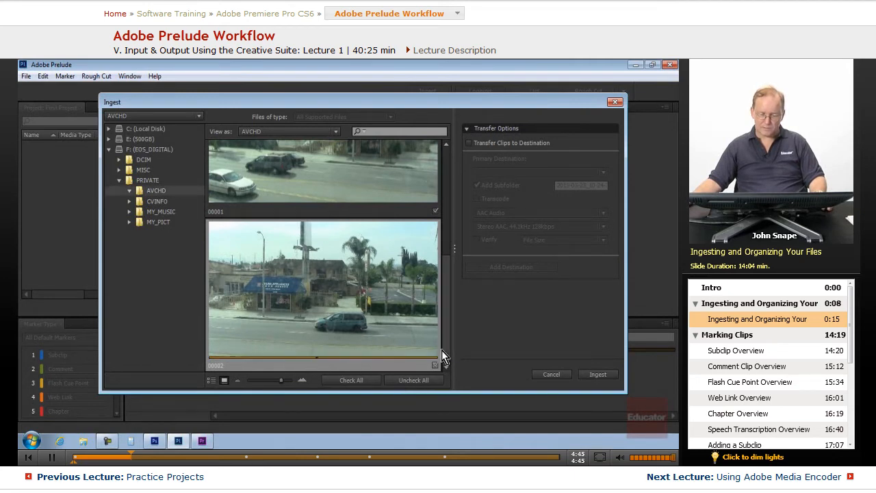
pyautogui.scroll(1, 411, 365)
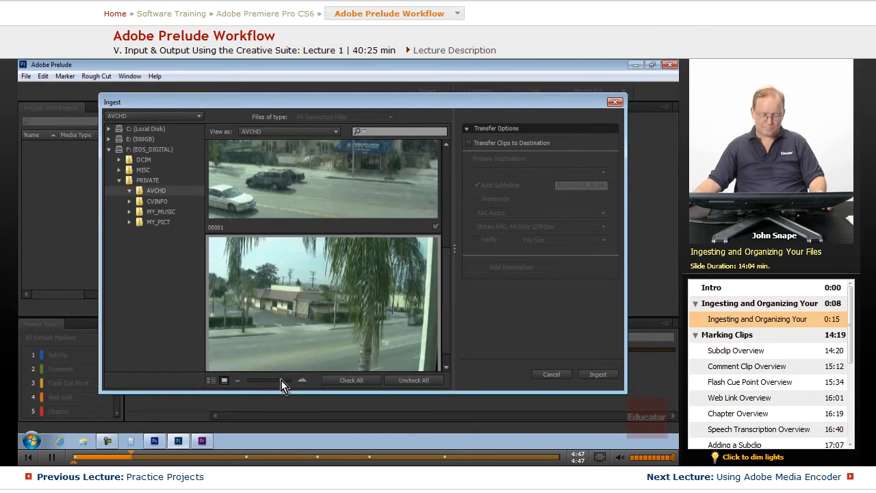
pyautogui.moveTo(281, 380); pyautogui.dragTo(255, 380)
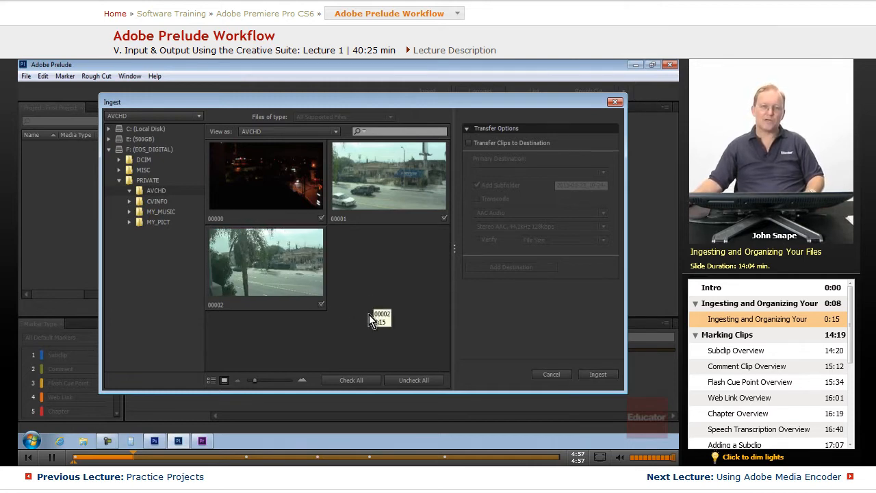
# Step: Set in and out points around the middle portion of clip 00002
pyautogui.click(236, 295)
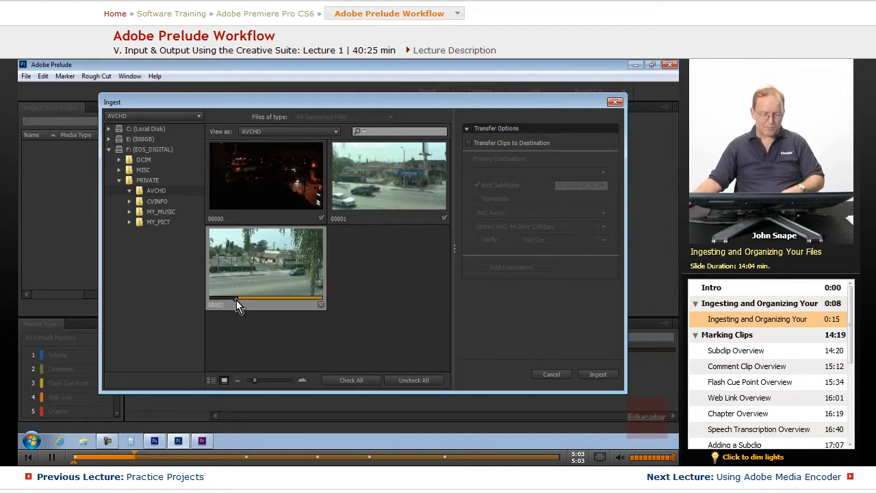
pyautogui.moveTo(236, 299); pyautogui.dragTo(293, 301)
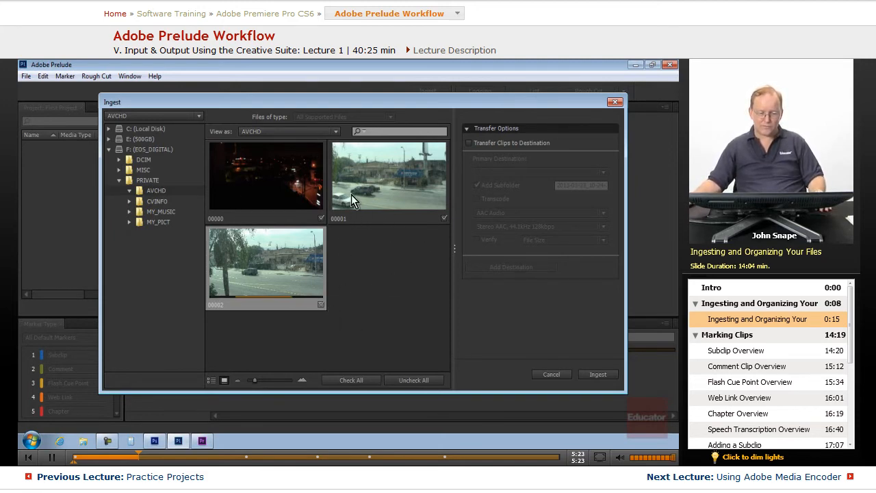
pyautogui.rightClick(277, 281)
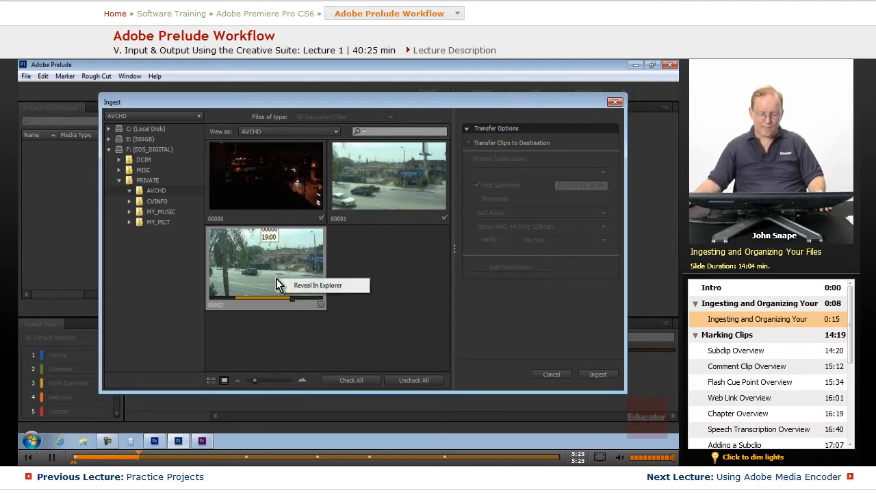
# Step: Extend the in and out points of clip 00002 back to the clip's full length
pyautogui.click(290, 299)
pyautogui.moveTo(293, 299); pyautogui.dragTo(331, 304)
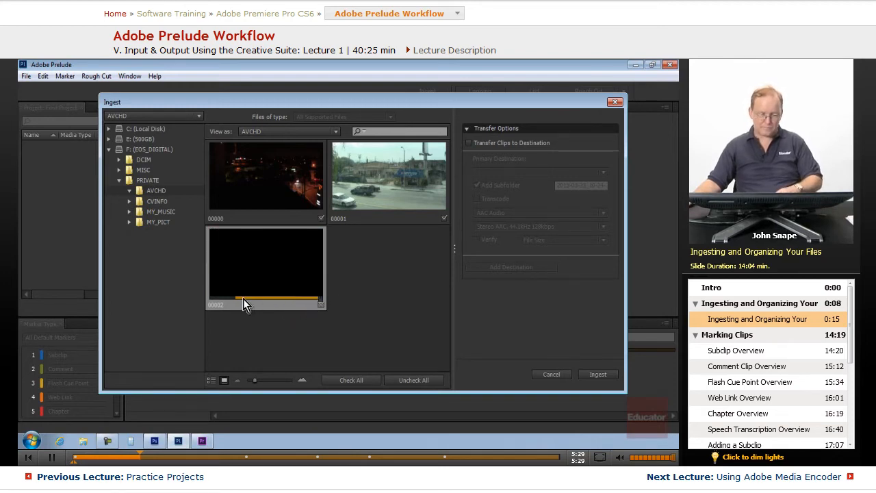
pyautogui.moveTo(234, 299); pyautogui.dragTo(201, 301)
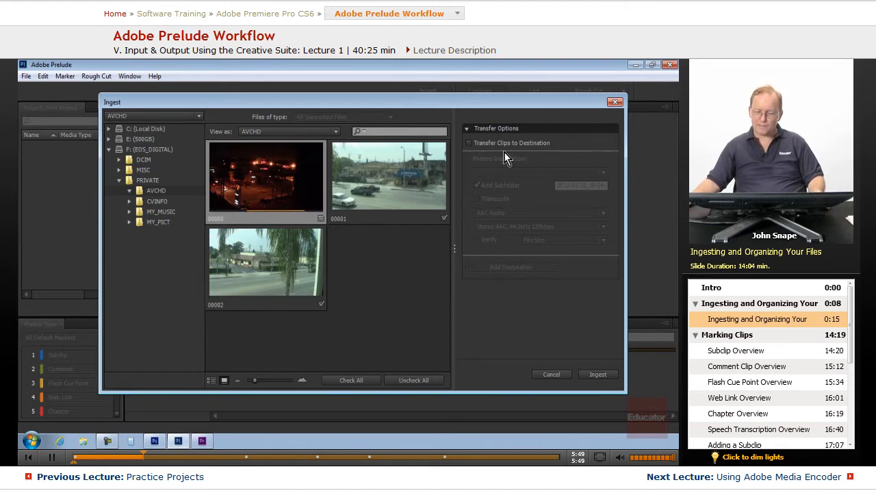
# Step: Enable transferring clips to a destination and browse to the 500GB (E:) drive for the primary destination
pyautogui.click(470, 144)
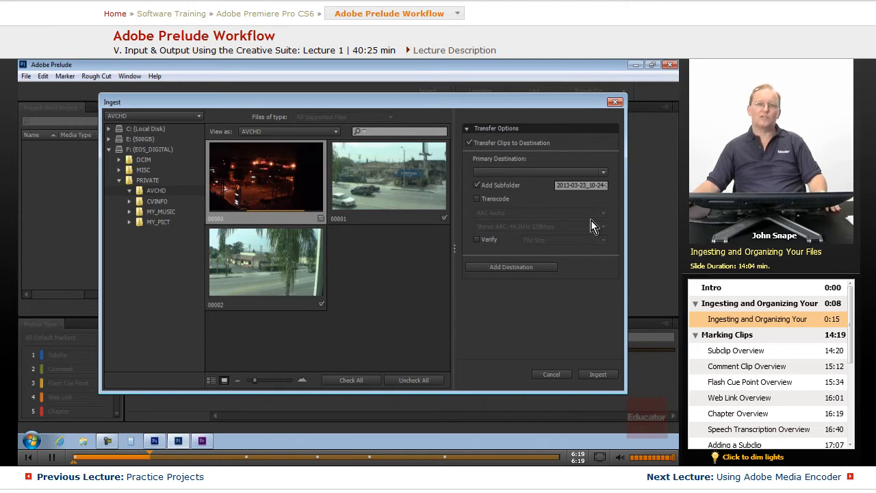
pyautogui.click(603, 173)
pyautogui.click(513, 180)
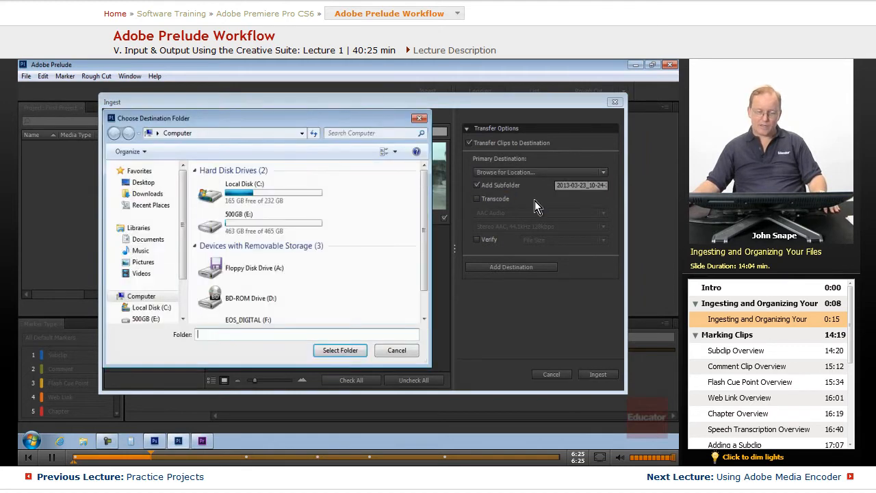
pyautogui.doubleClick(239, 220)
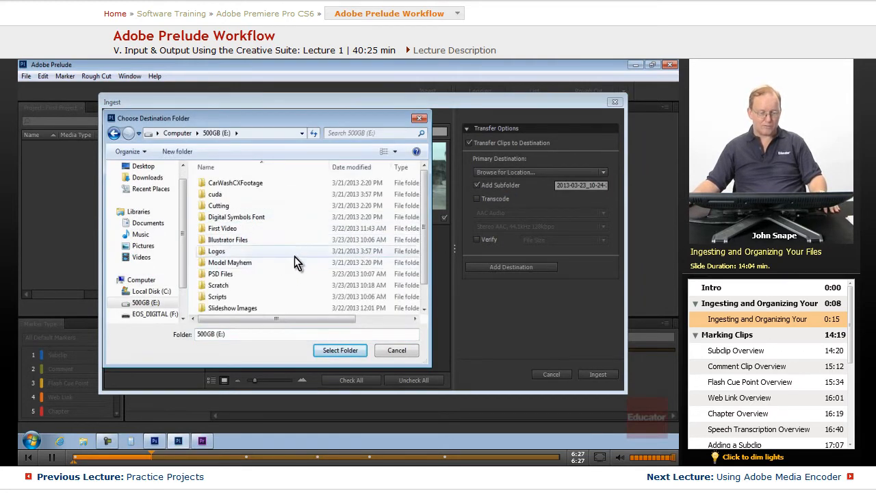
# Step: Create a folder named Ingested Files on the E: drive and choose it as the primary destination
pyautogui.click(180, 151)
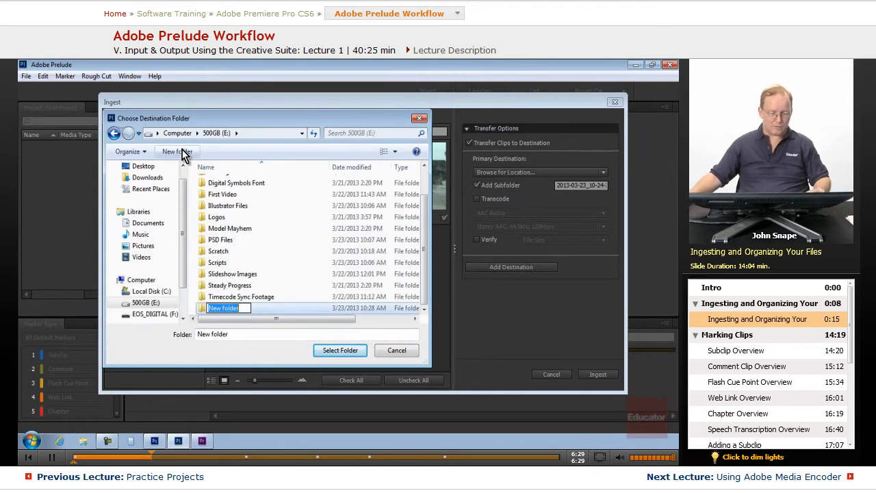
pyautogui.write('Ingested')
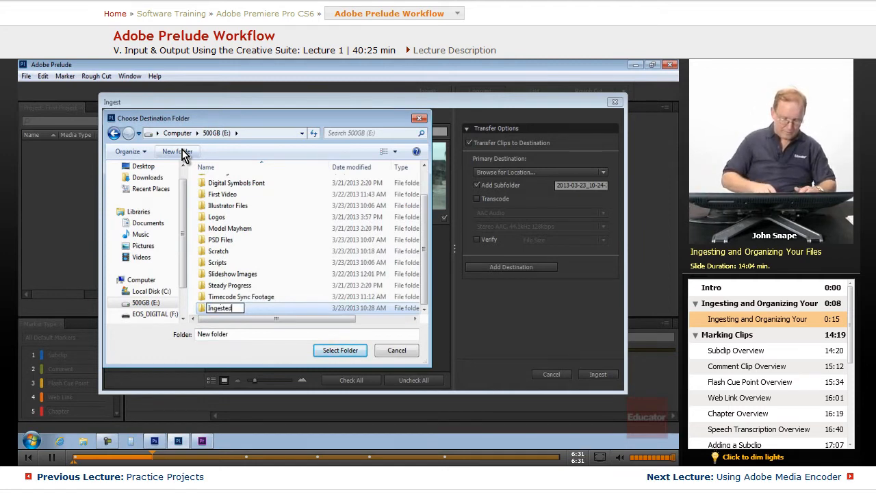
pyautogui.write(' Files')
pyautogui.press('Return')
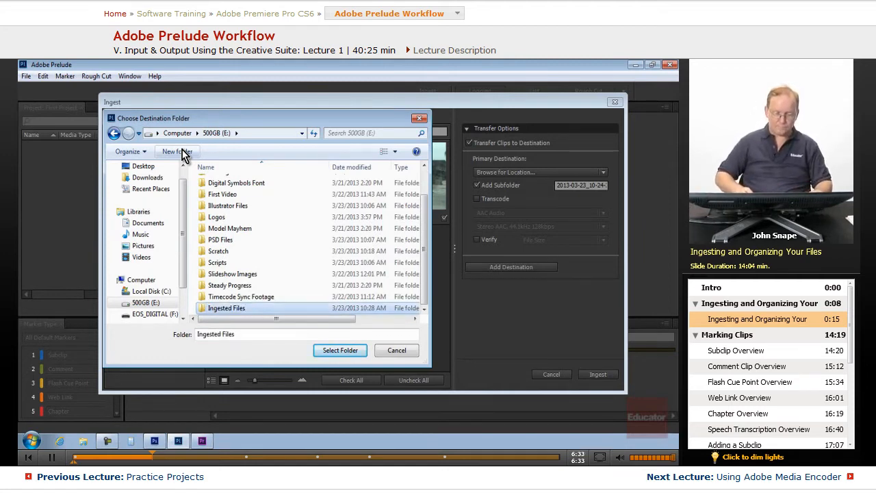
pyautogui.press('Return')
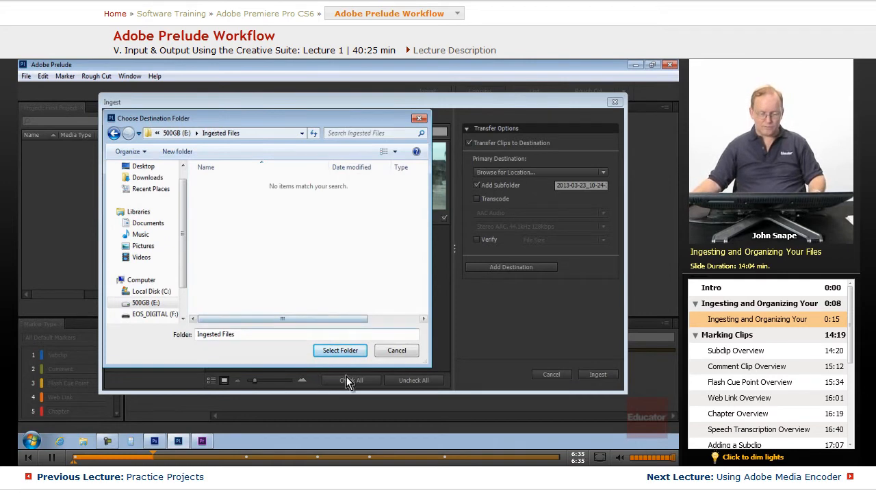
pyautogui.click(340, 350)
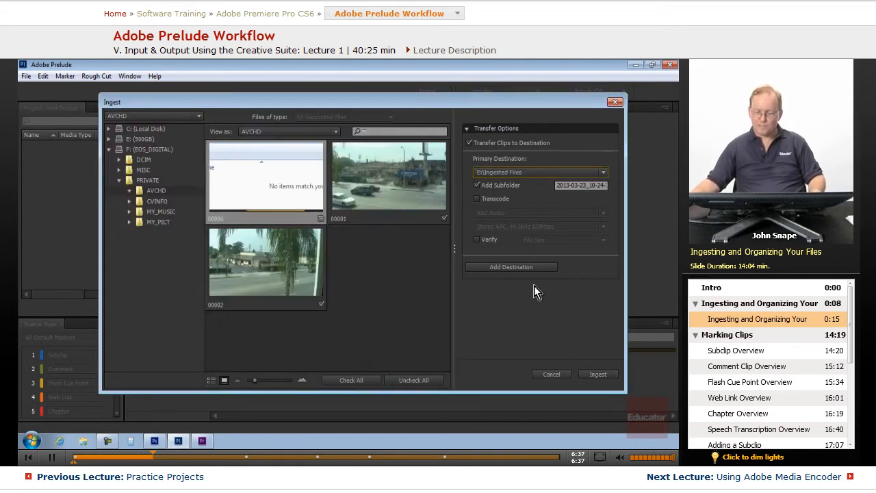
# Step: Name the destination subfolder Out the Window
pyautogui.doubleClick(558, 185)
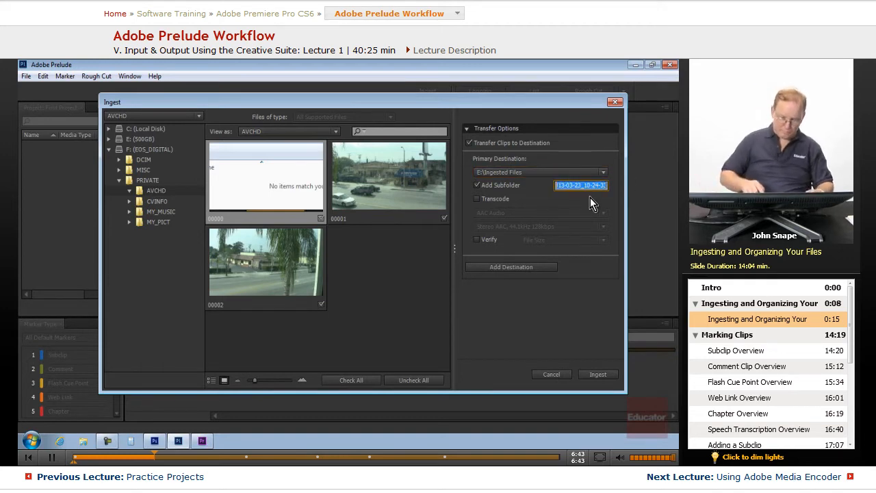
pyautogui.write('Out the Window')
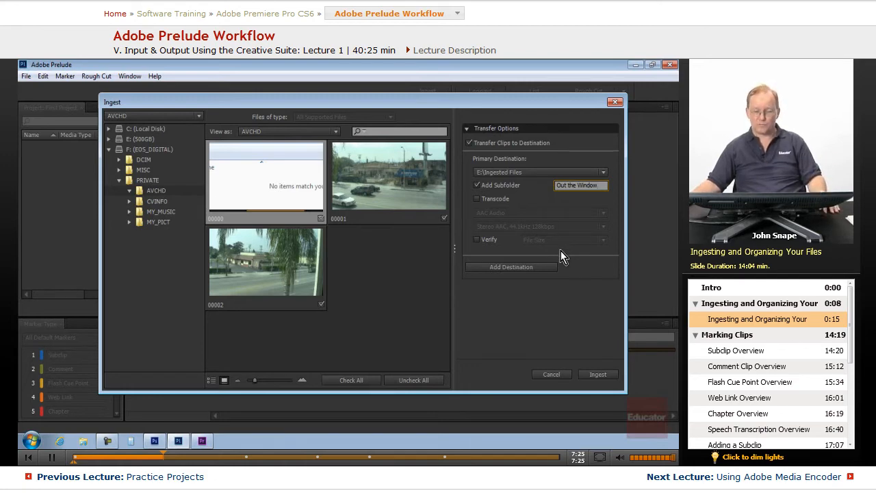
# Step: Enable transcoding for the transfer and look through the available formats
pyautogui.click(476, 198)
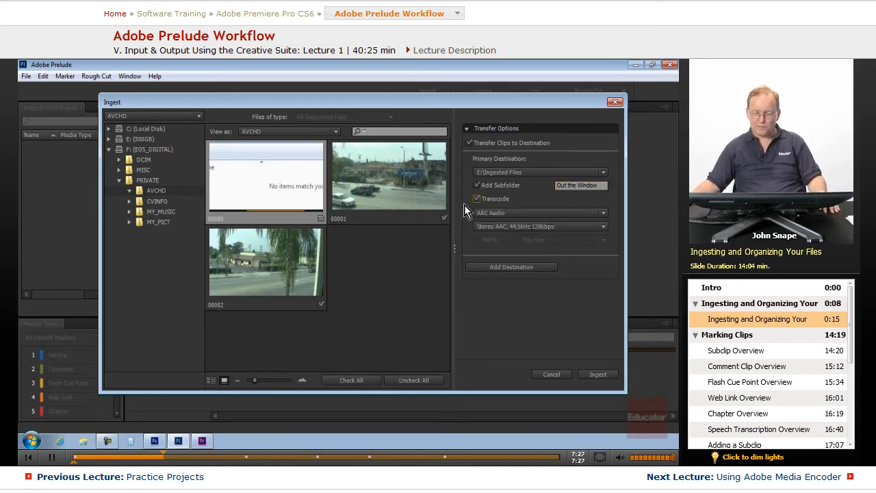
pyautogui.click(525, 212)
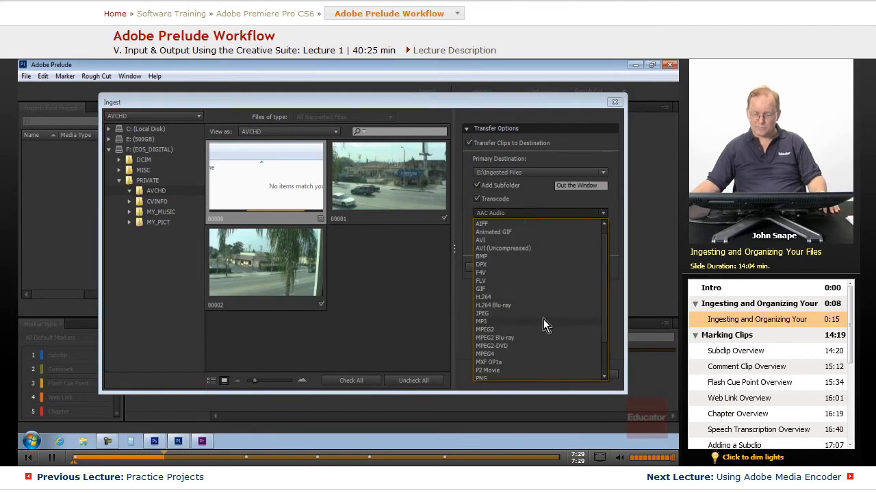
pyautogui.scroll(-2, 551, 323)
pyautogui.scroll(3, 530, 313)
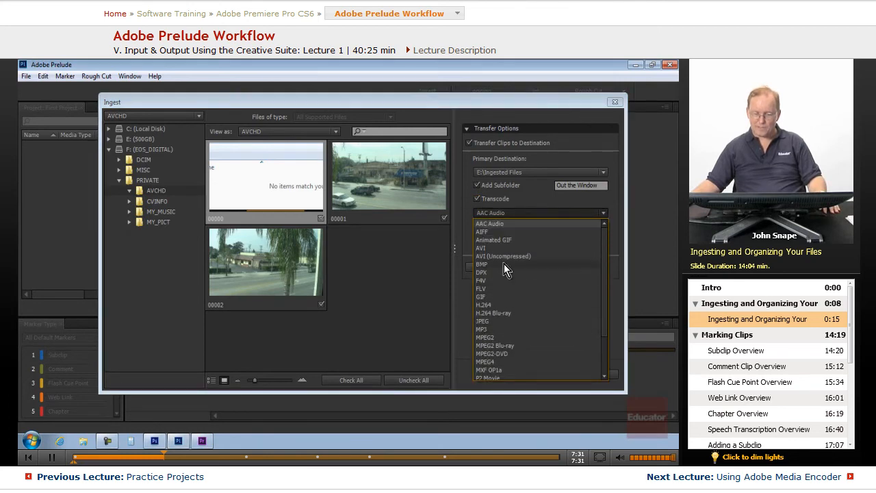
pyautogui.scroll(-2, 510, 261)
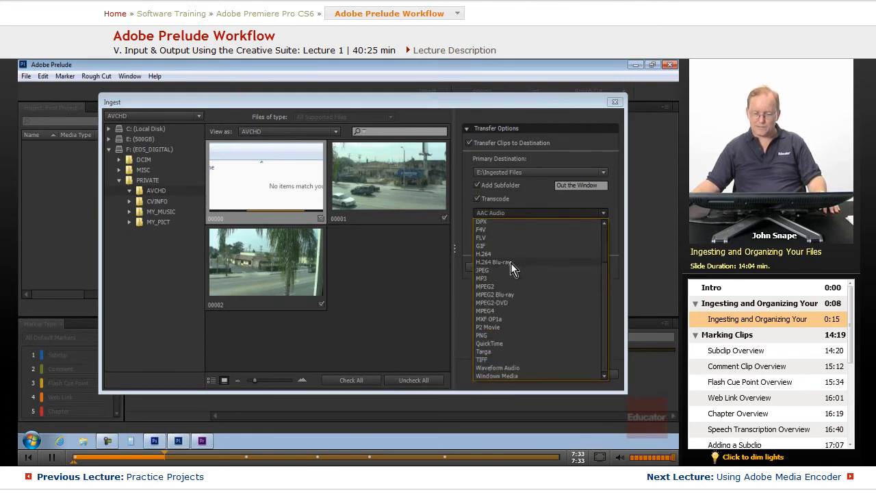
pyautogui.click(466, 306)
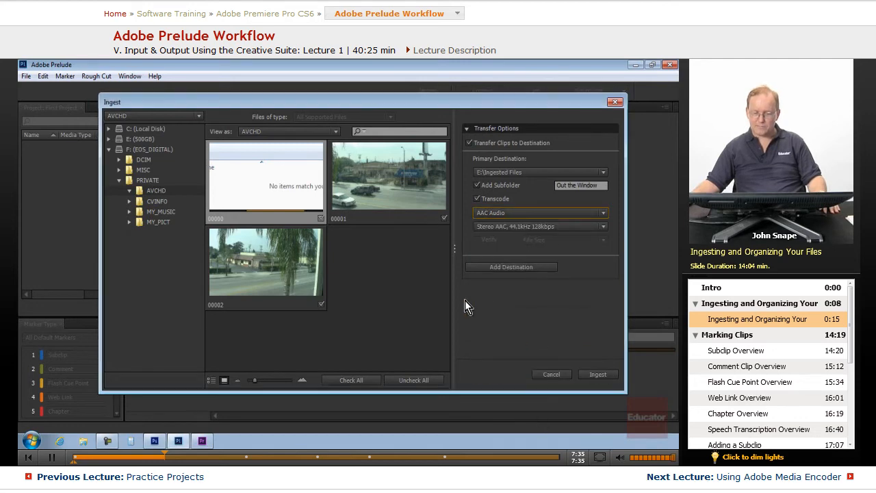
# Step: Set the transcode format to QuickTime with the NTSC DV 24p preset
pyautogui.click(506, 213)
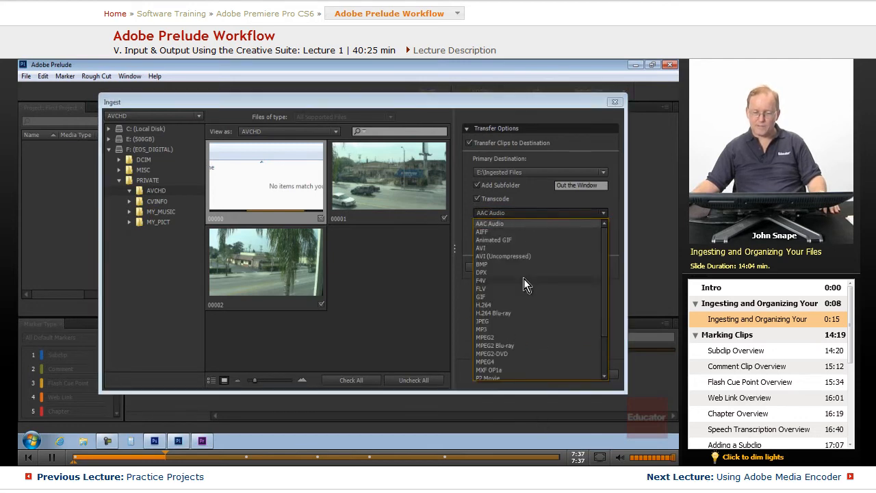
pyautogui.scroll(-2, 523, 279)
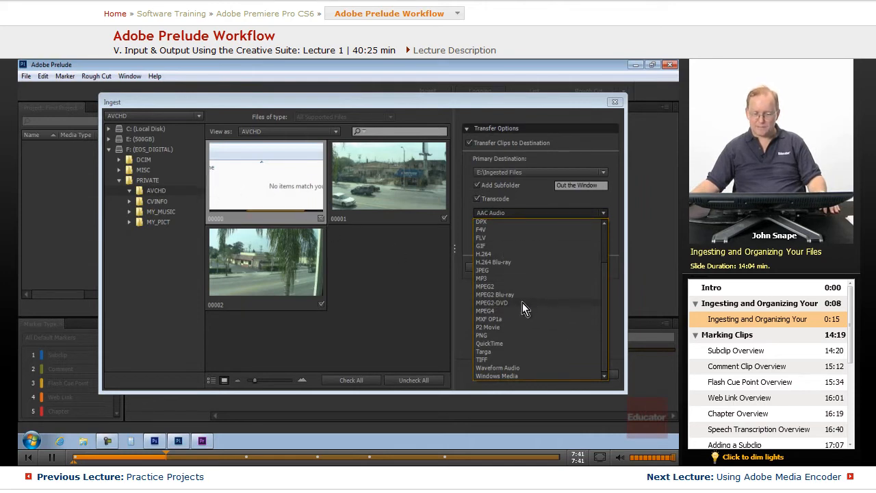
pyautogui.click(497, 343)
pyautogui.click(516, 227)
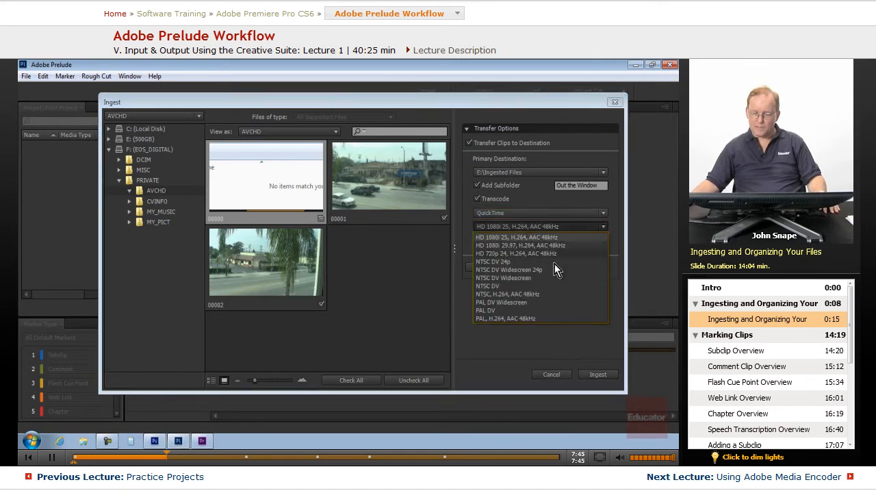
pyautogui.click(509, 262)
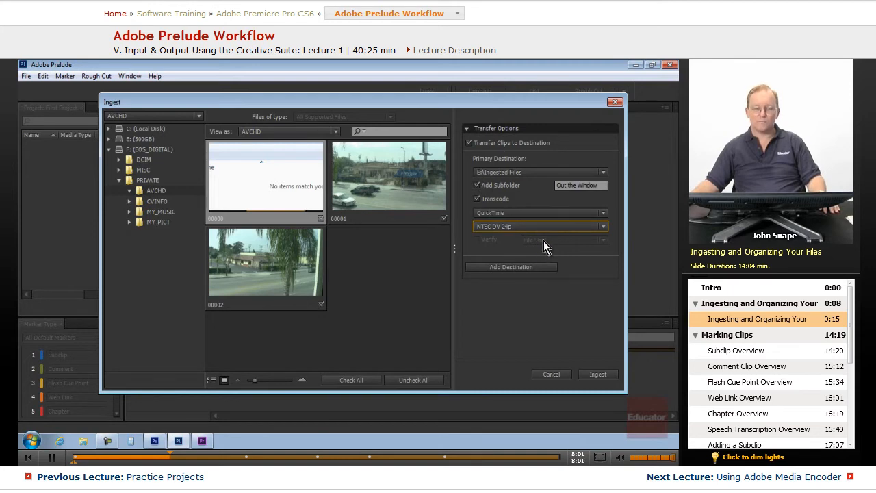
# Step: Turn off transcoding and enable transfer verification by File Content
pyautogui.click(477, 199)
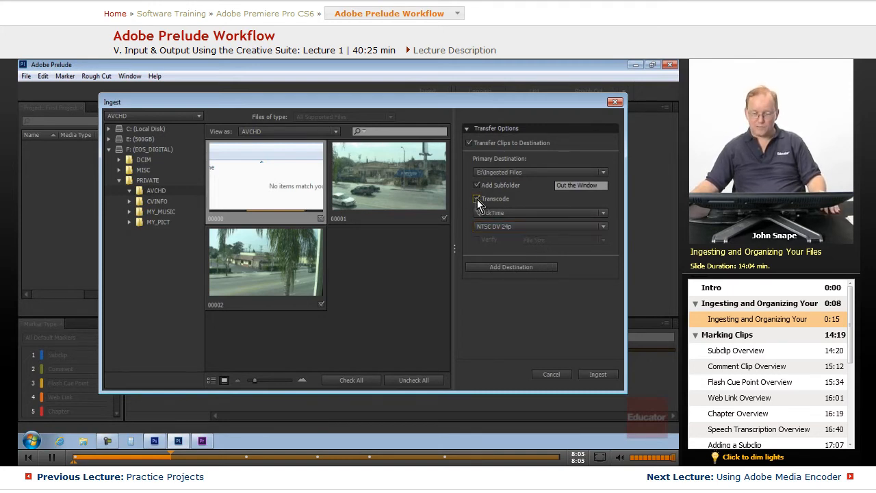
pyautogui.click(477, 199)
pyautogui.click(475, 239)
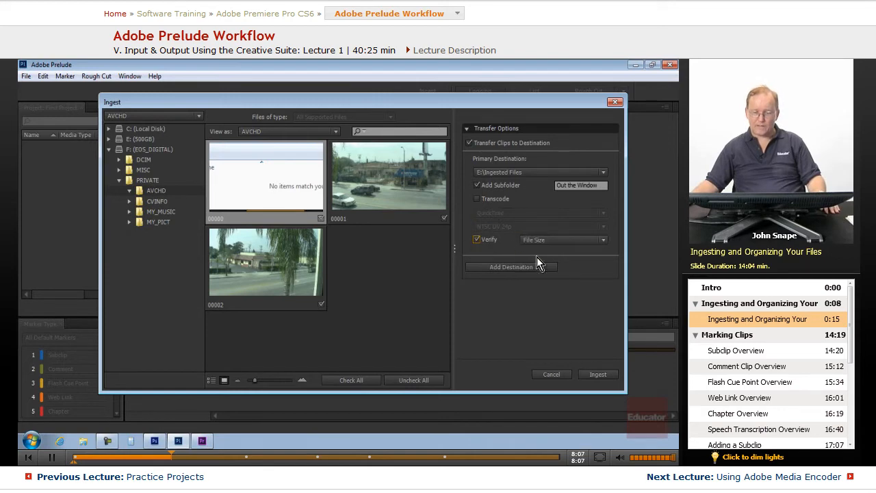
pyautogui.click(542, 240)
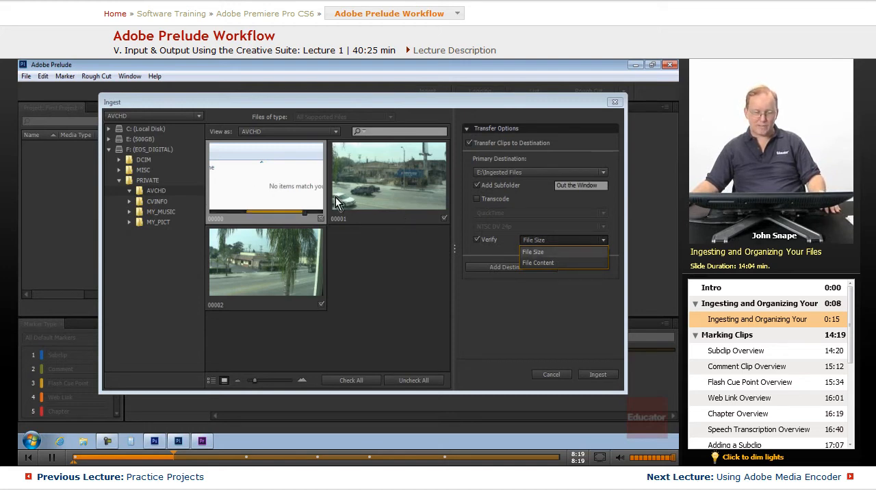
pyautogui.click(562, 263)
# Step: Switch the verification method to File Size and back to File Content
pyautogui.click(563, 240)
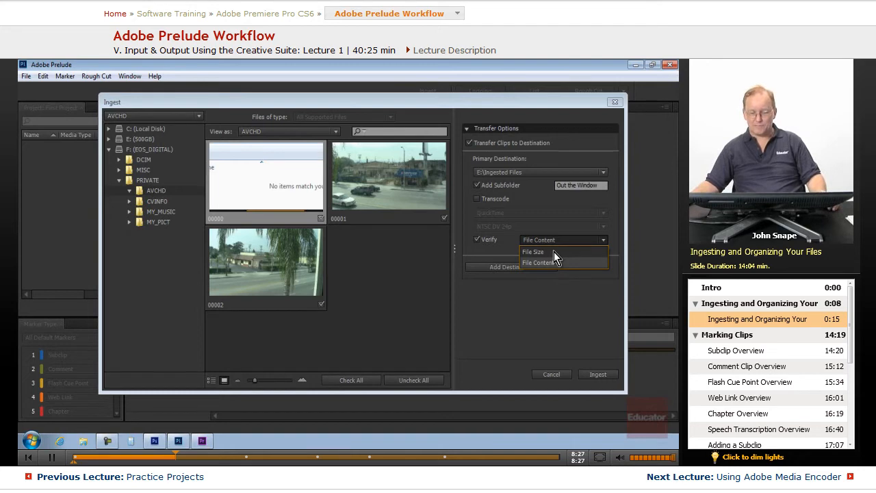
pyautogui.click(554, 251)
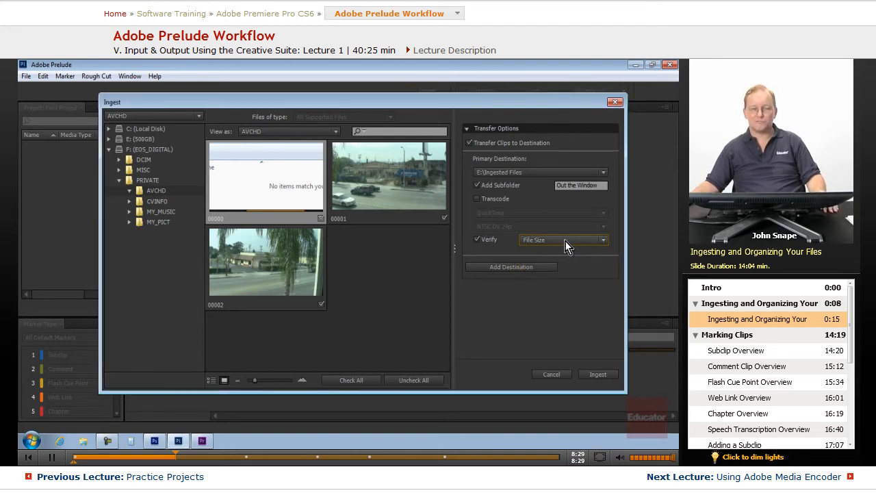
pyautogui.click(564, 241)
pyautogui.click(563, 263)
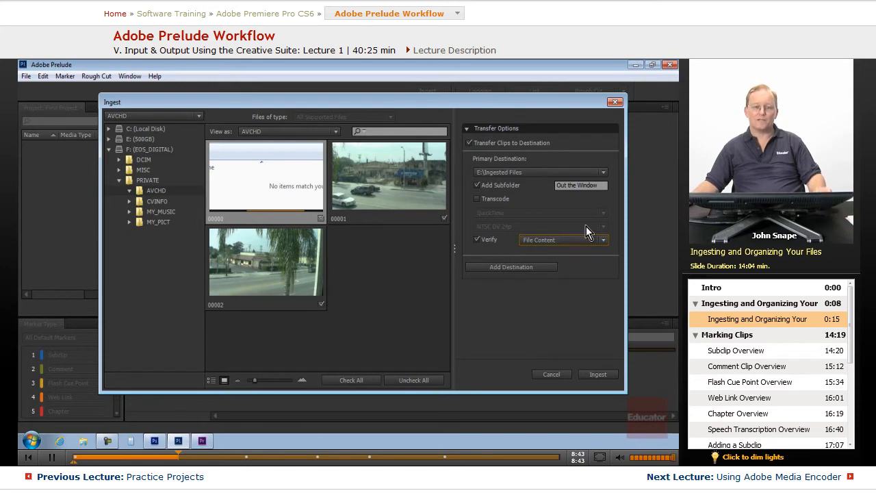
# Step: Add a second transfer destination using a new folder named Transcoded Files on the 500GB (E:) drive
pyautogui.click(512, 266)
pyautogui.doubleClick(250, 226)
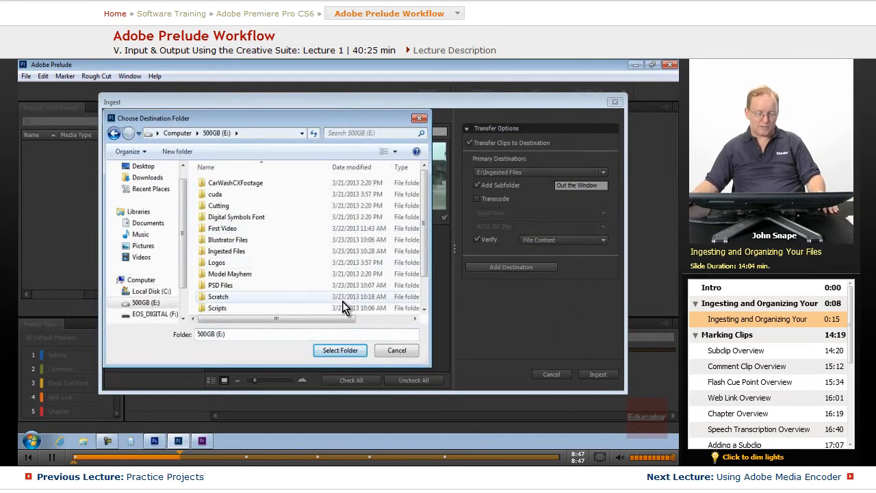
pyautogui.click(178, 151)
pyautogui.write('T')
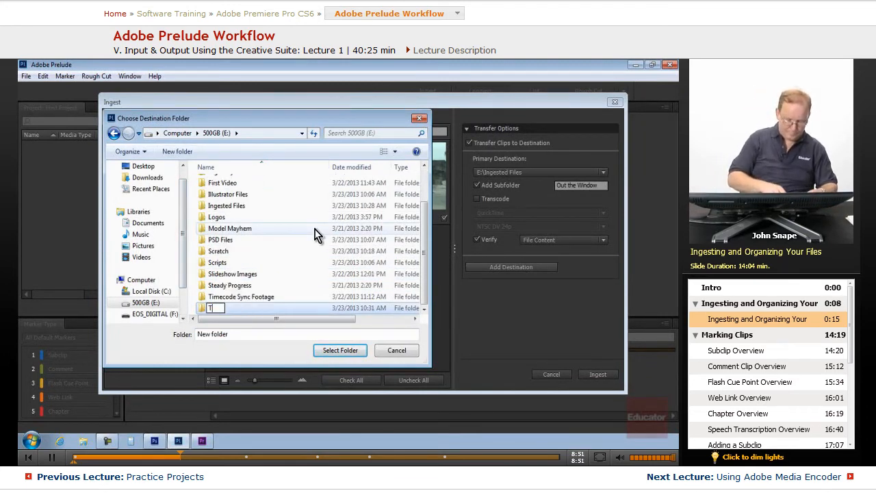
pyautogui.write('ranscoded Files')
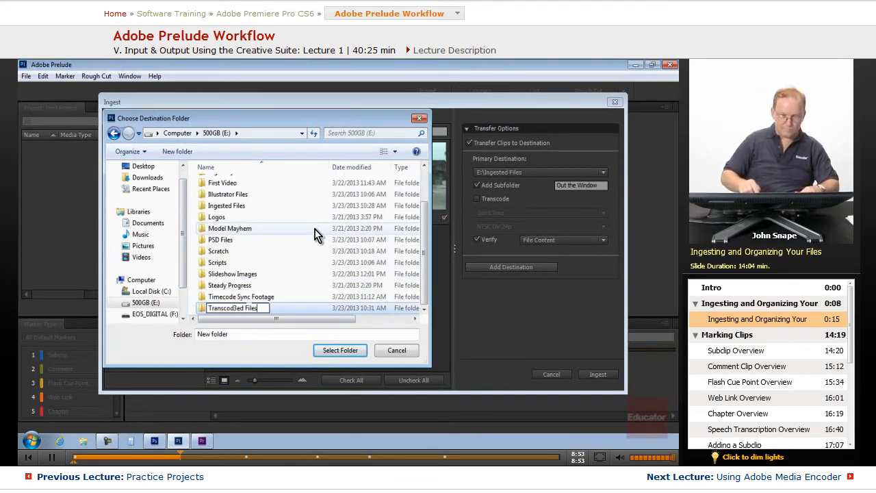
pyautogui.press('BackSpace')
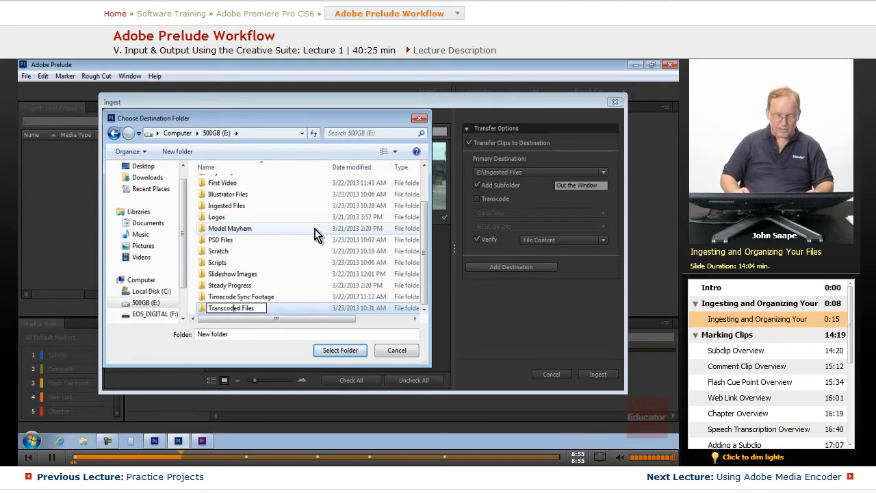
pyautogui.press('Return')
pyautogui.press('Return')
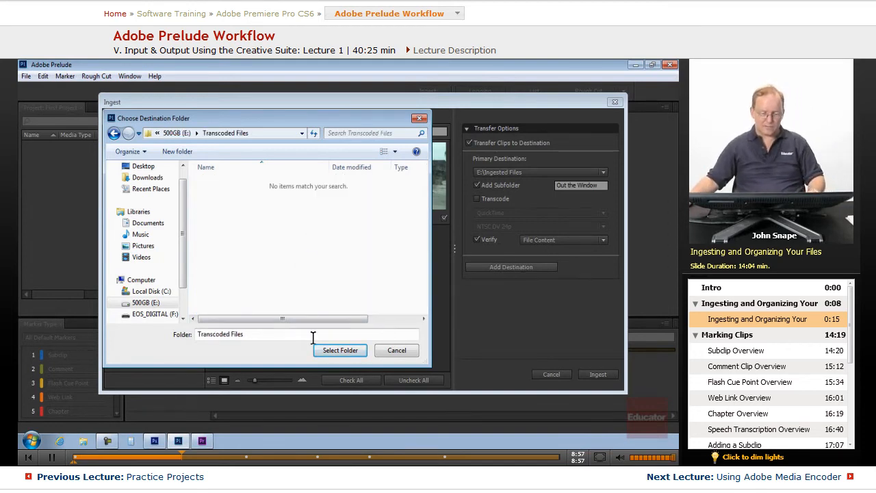
pyautogui.click(352, 358)
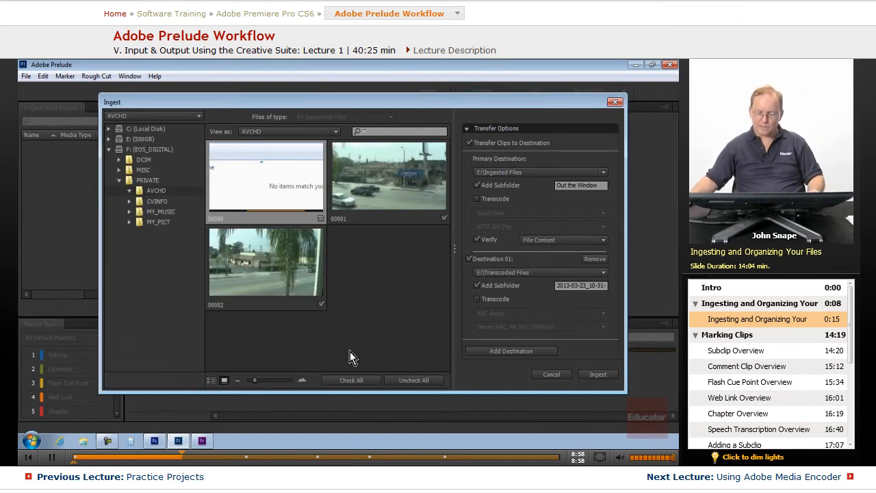
# Step: Enable transcoding for Destination 01 and name its subfolder Out the Window
pyautogui.click(477, 300)
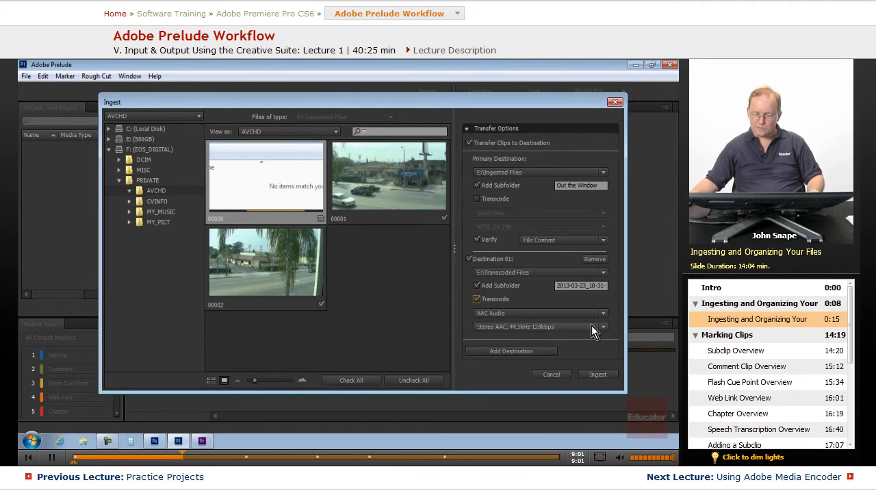
pyautogui.click(557, 285)
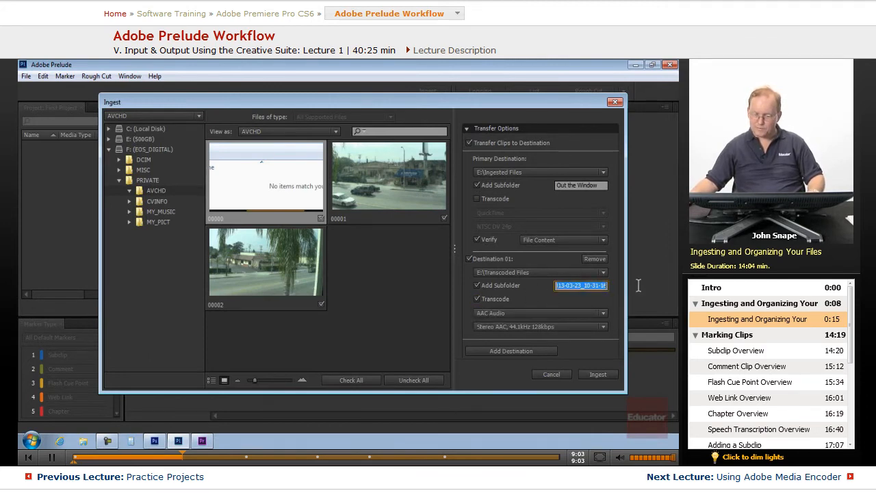
pyautogui.write('Out the')
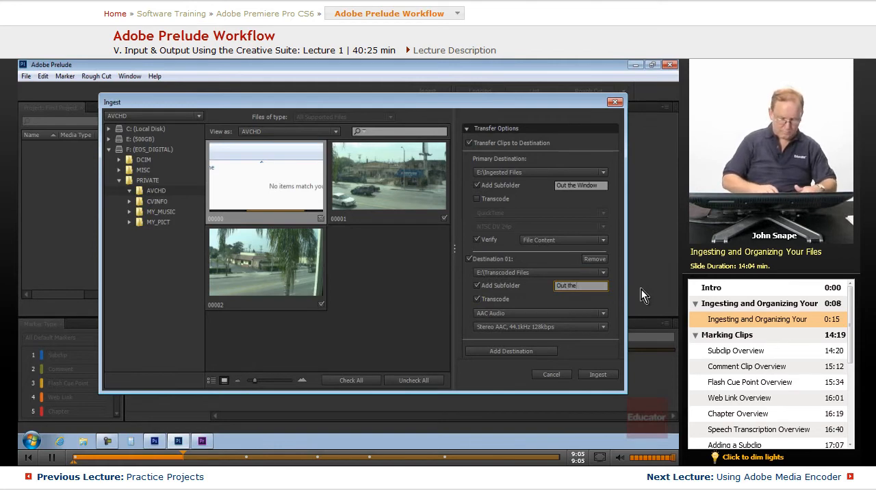
pyautogui.write(' zWindow')
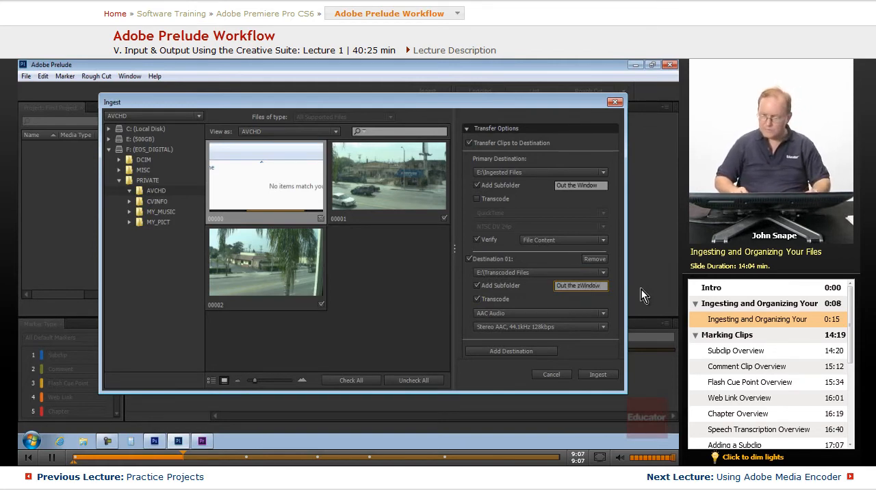
pyautogui.press('BackSpace')
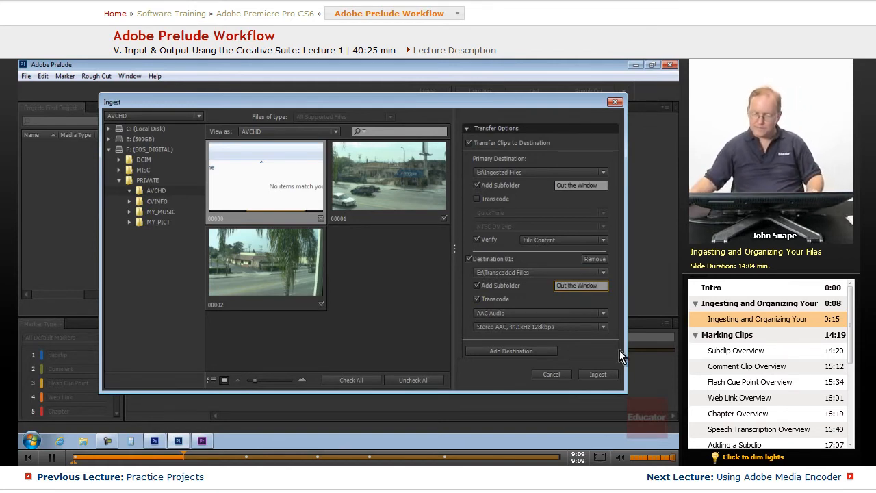
# Step: Set Destination 01's transcode format to QuickTime with the NTSC DV preset and start ingesting the clips
pyautogui.click(535, 327)
pyautogui.click(531, 314)
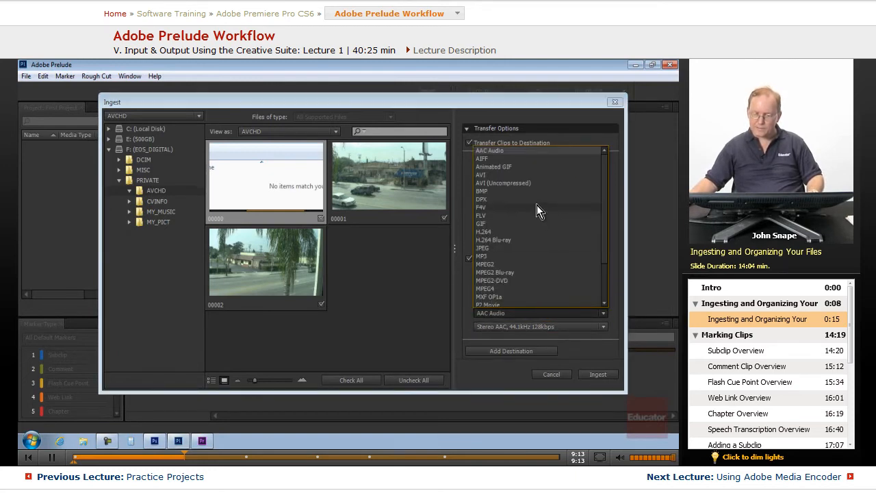
pyautogui.scroll(-3, 527, 264)
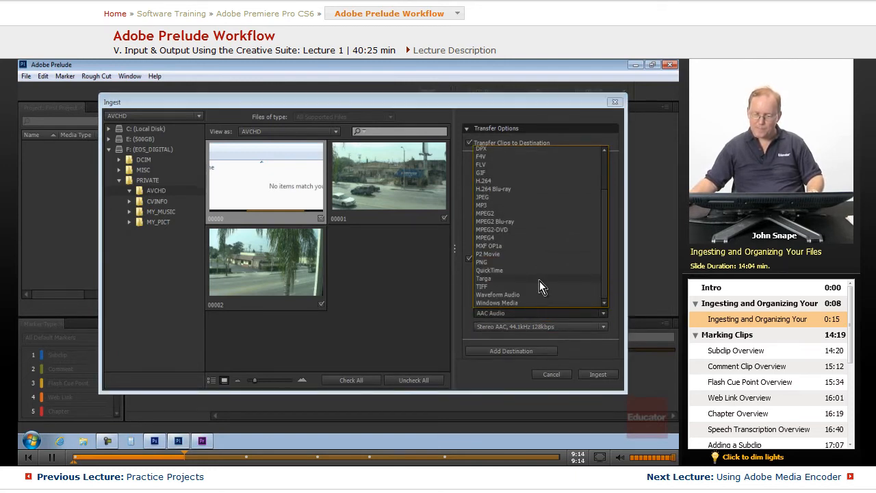
pyautogui.click(497, 270)
pyautogui.click(536, 326)
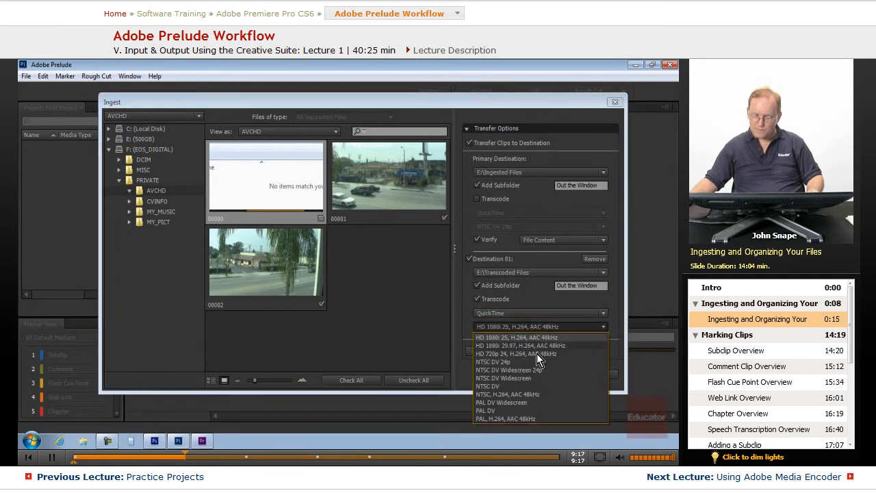
pyautogui.click(494, 386)
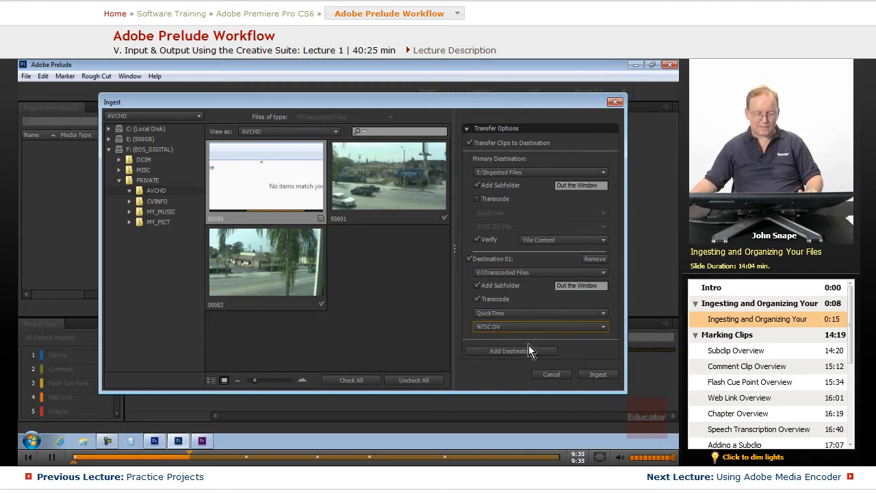
pyautogui.click(599, 375)
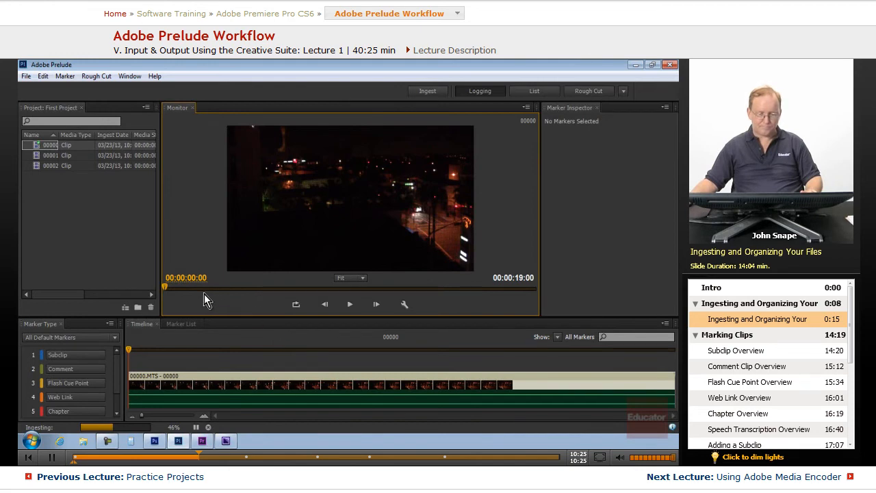
# Step: Play clip 00000, return its playhead to 00:00:08:06 and make the timeline area taller
pyautogui.click(353, 306)
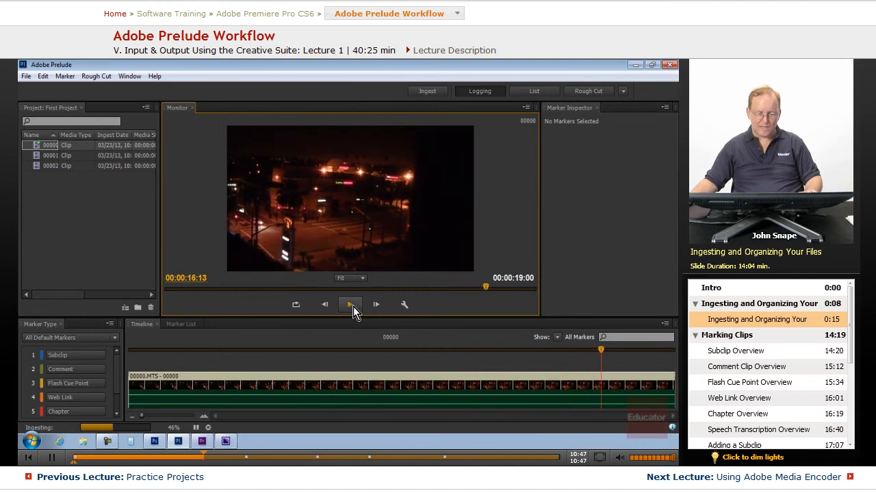
pyautogui.moveTo(483, 287); pyautogui.dragTo(326, 296)
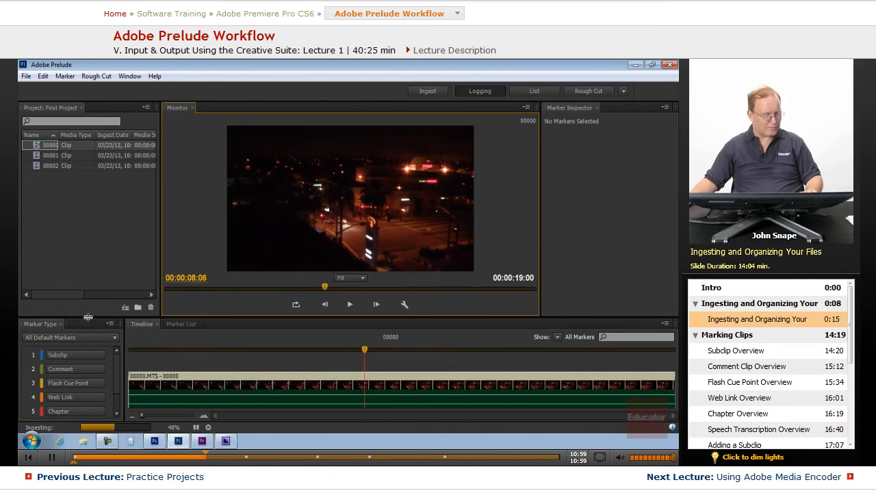
pyautogui.moveTo(95, 316); pyautogui.dragTo(96, 287)
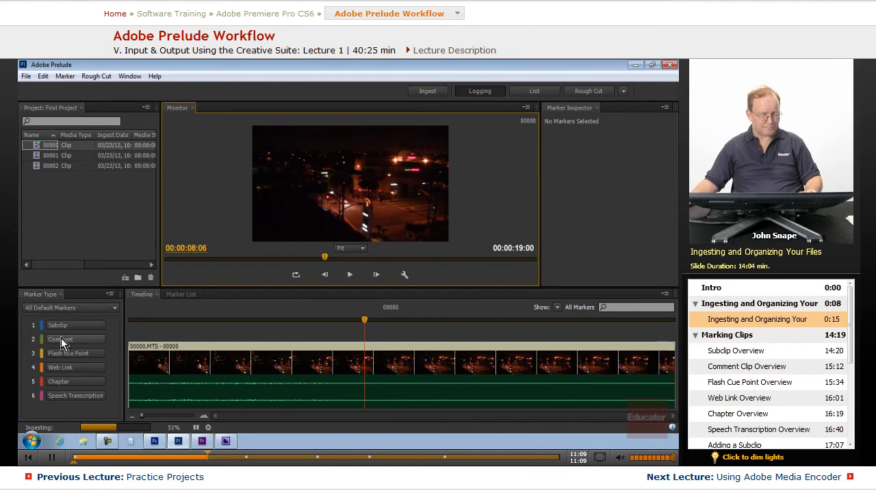
# Step: Add a Comment marker to clip 00000 at the playhead and set its out point at 00:00:10:15
pyautogui.click(61, 339)
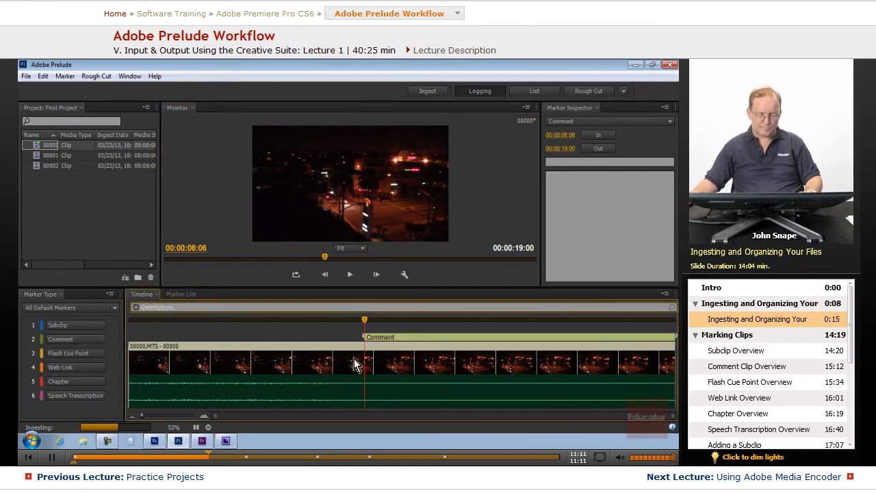
pyautogui.click(429, 338)
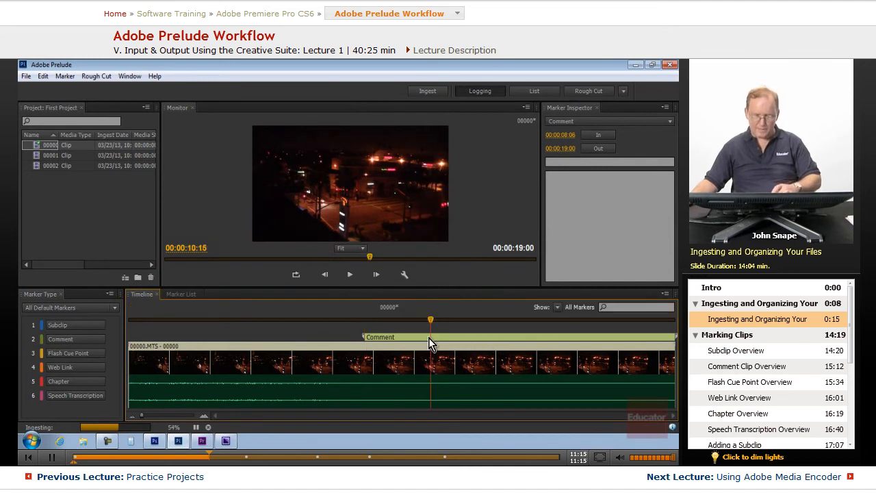
pyautogui.press('o')
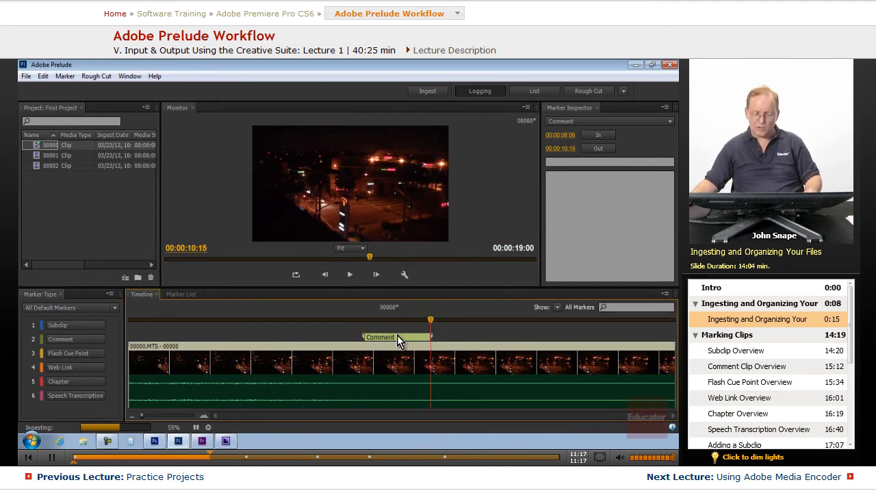
# Step: Name the comment marker "Sound drops out"
pyautogui.click(620, 162)
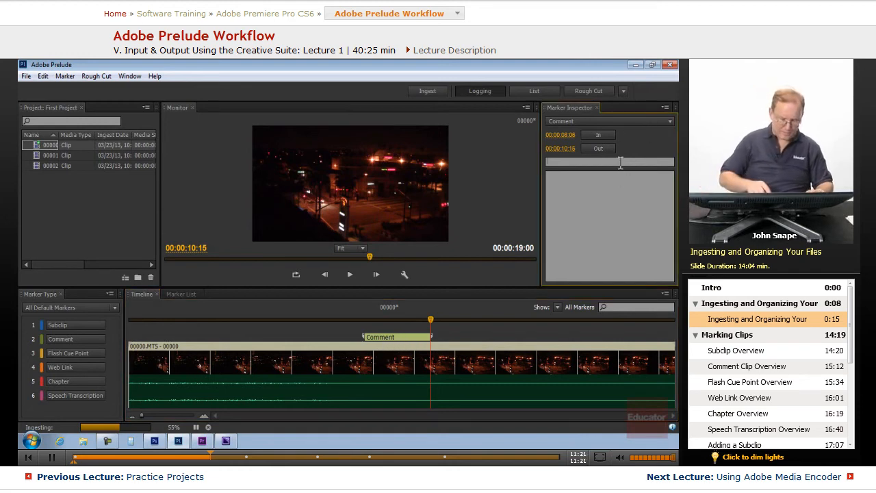
pyautogui.write('Sound drops ')
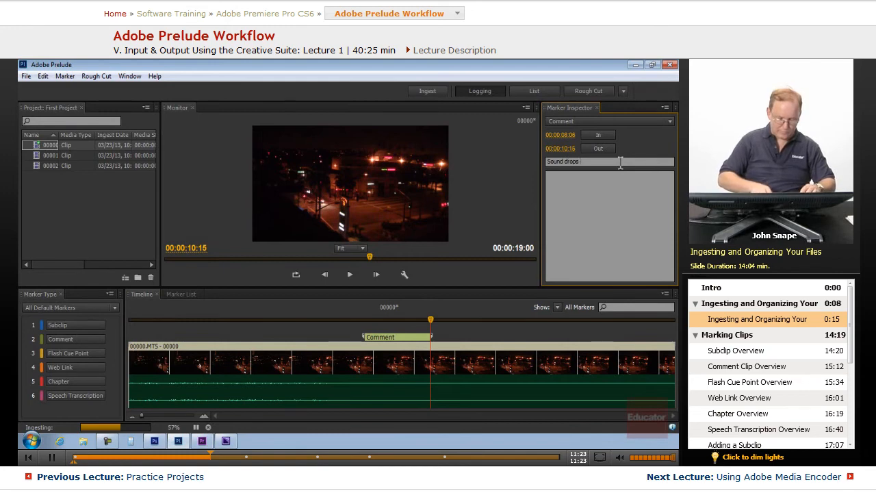
pyautogui.write('out')
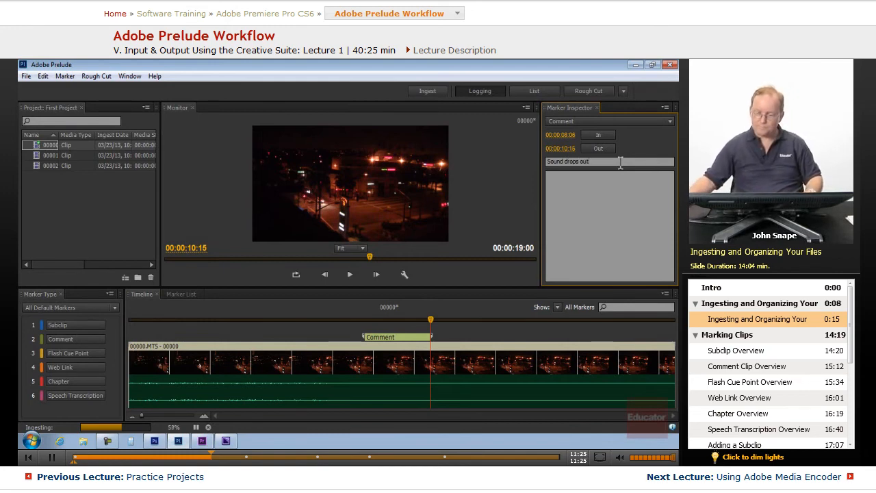
pyautogui.click(611, 221)
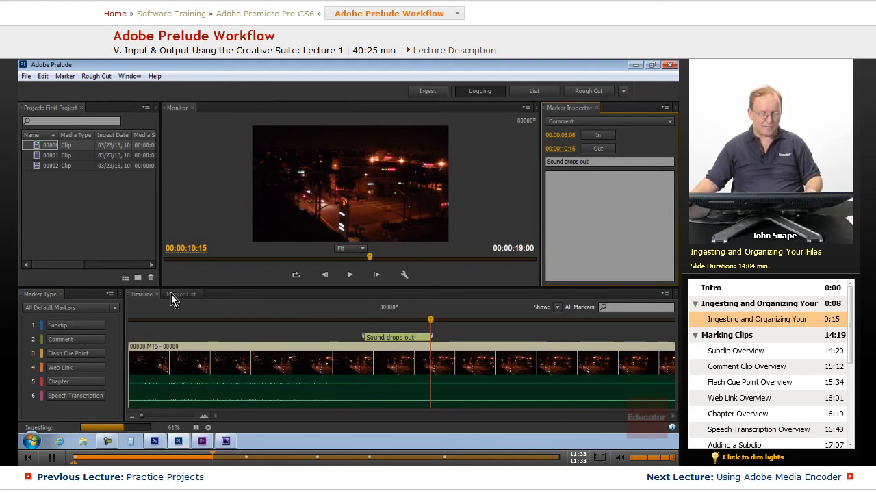
# Step: Maximize the Project panel and widen its columns so clip names, ingest dates and file paths show in full
pyautogui.moveTo(162, 206); pyautogui.dragTo(222, 206)
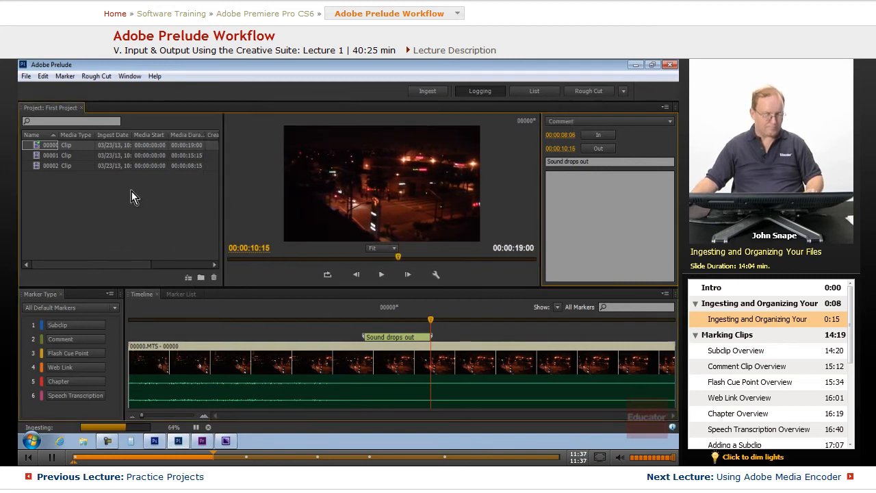
pyautogui.press('`')
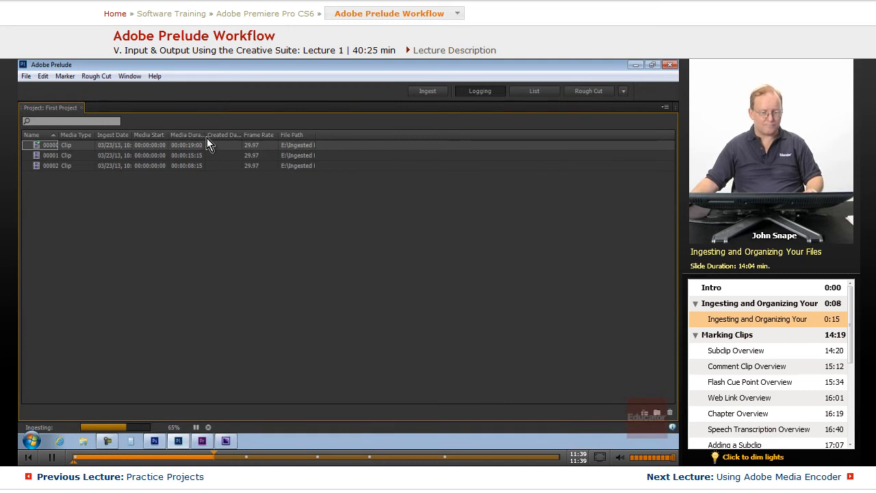
pyautogui.moveTo(207, 137); pyautogui.dragTo(335, 133)
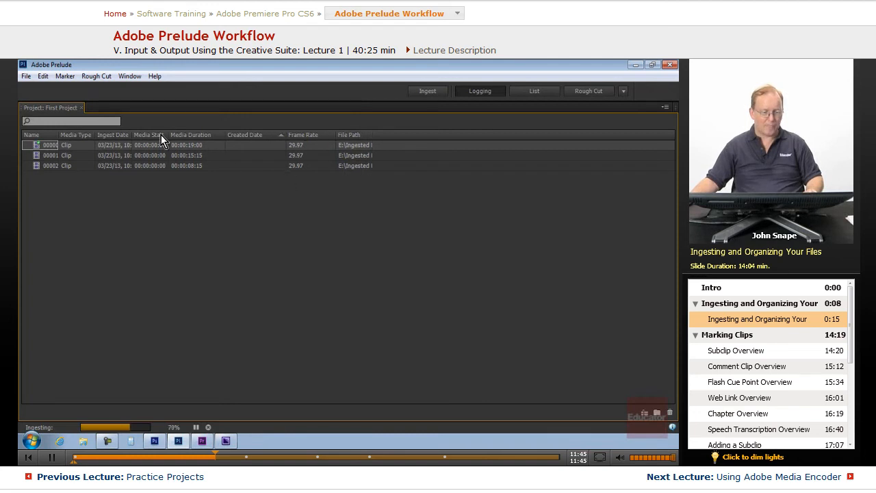
pyautogui.moveTo(132, 134); pyautogui.dragTo(221, 136)
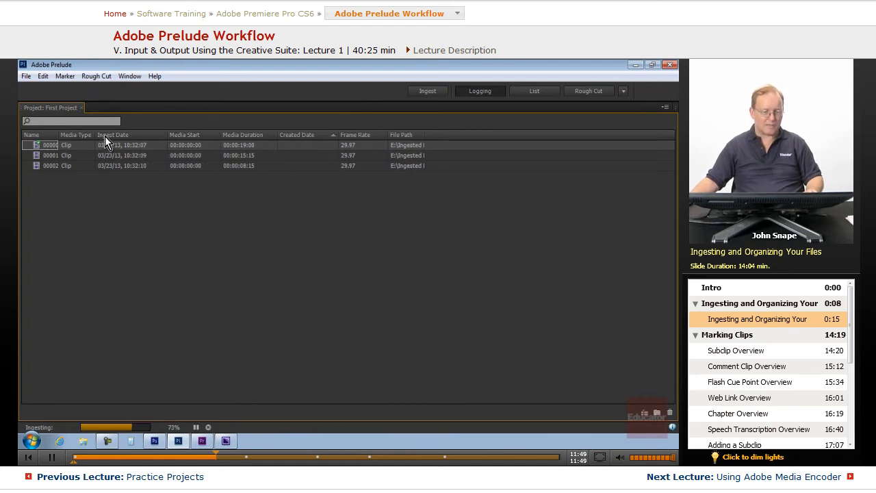
pyautogui.moveTo(94, 133)
pyautogui.mouseDown()
pyautogui.moveTo(103, 134)
pyautogui.moveTo(66, 133)
pyautogui.moveTo(106, 134)
pyautogui.mouseUp()
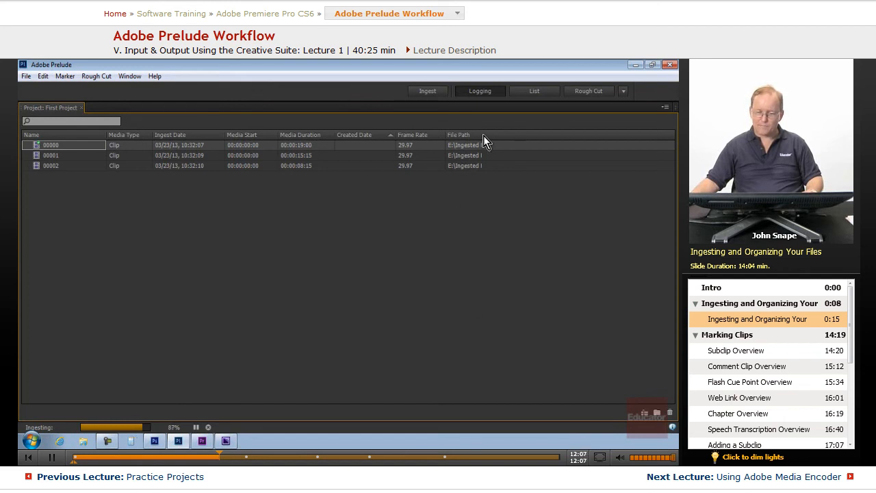
pyautogui.moveTo(483, 135); pyautogui.dragTo(651, 133)
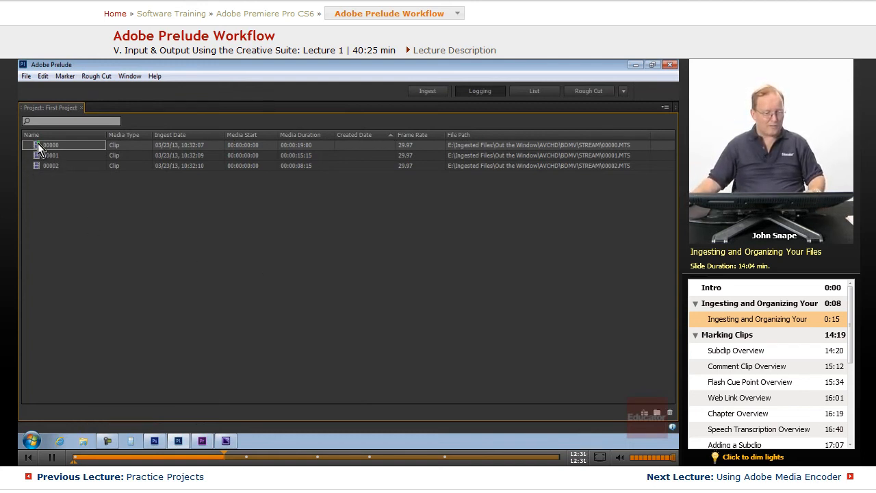
# Step: Create a new bin named Daytime in the First Project project
pyautogui.click(657, 413)
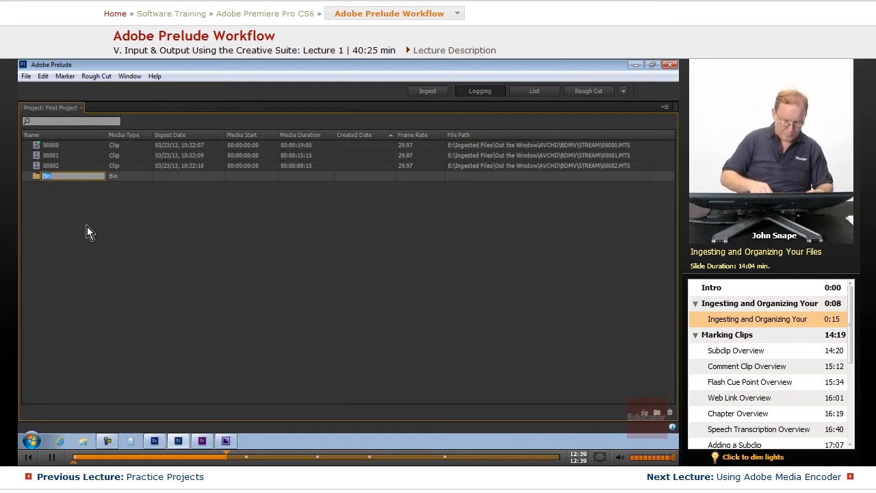
pyautogui.write('Daytime')
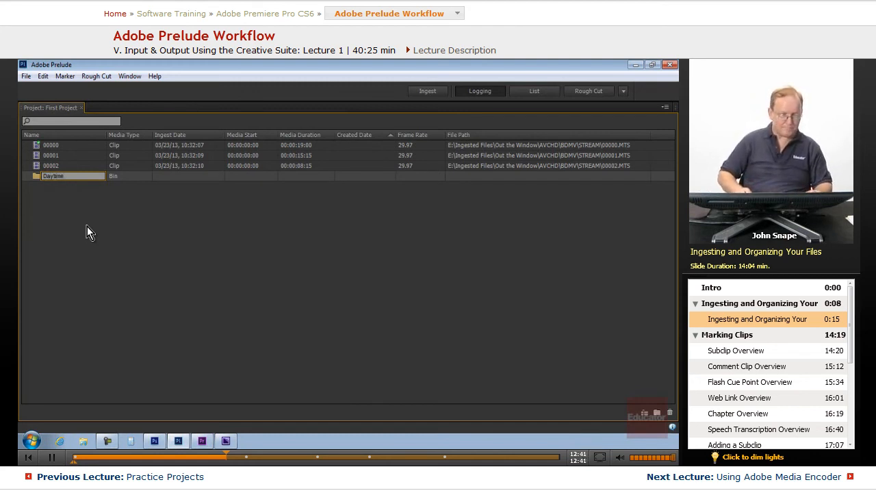
pyautogui.press('Return')
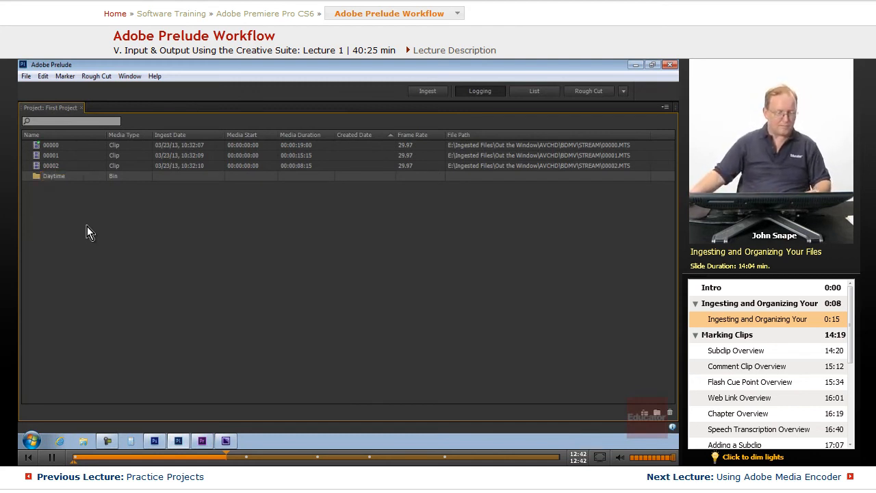
# Step: Create a bin named Night Time and move it out of the Daytime bin to the project's top level
pyautogui.click(656, 412)
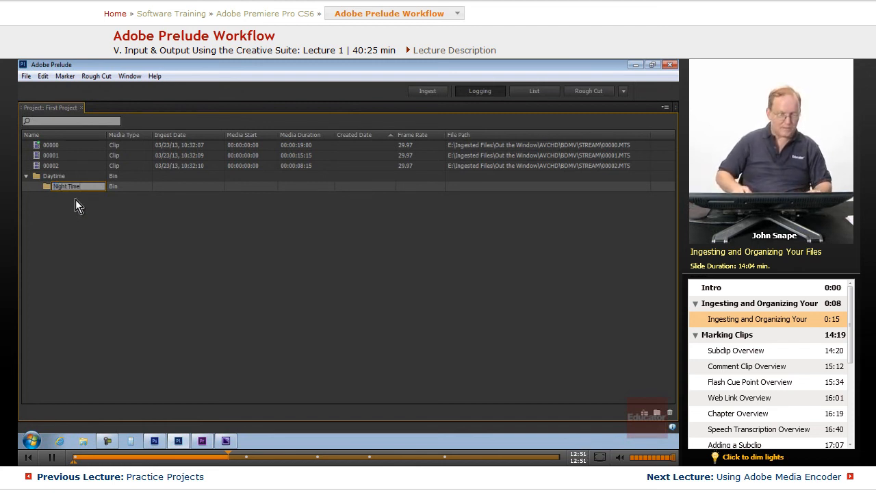
pyautogui.press('Return')
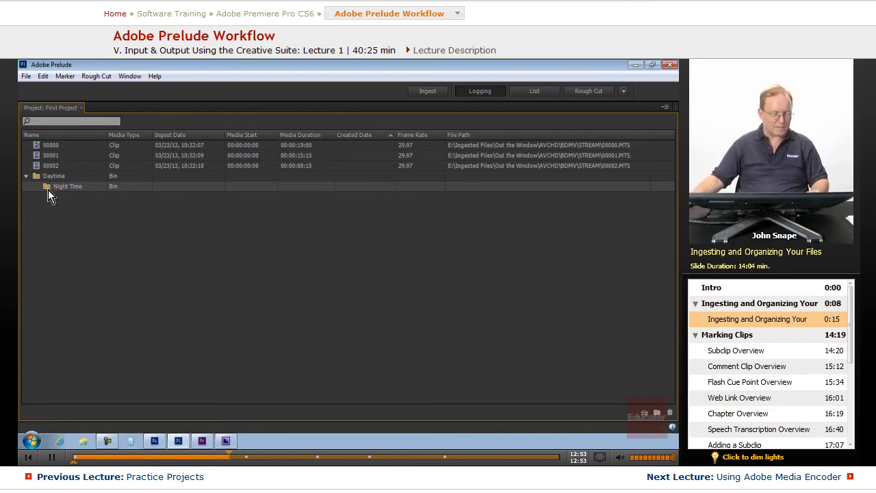
pyautogui.moveTo(48, 192); pyautogui.dragTo(40, 226)
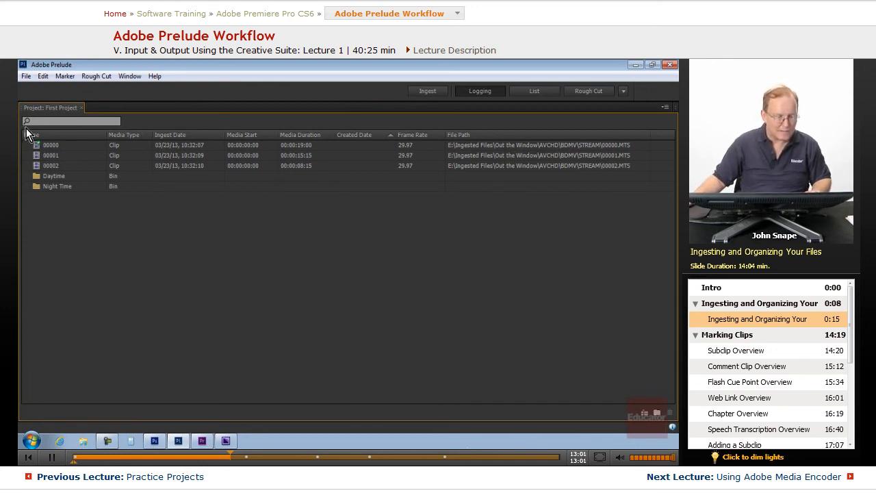
# Step: Try to open clip 00000, dismiss the Prelude crash dialogs, and close Adobe Media Encoder
pyautogui.click(39, 145)
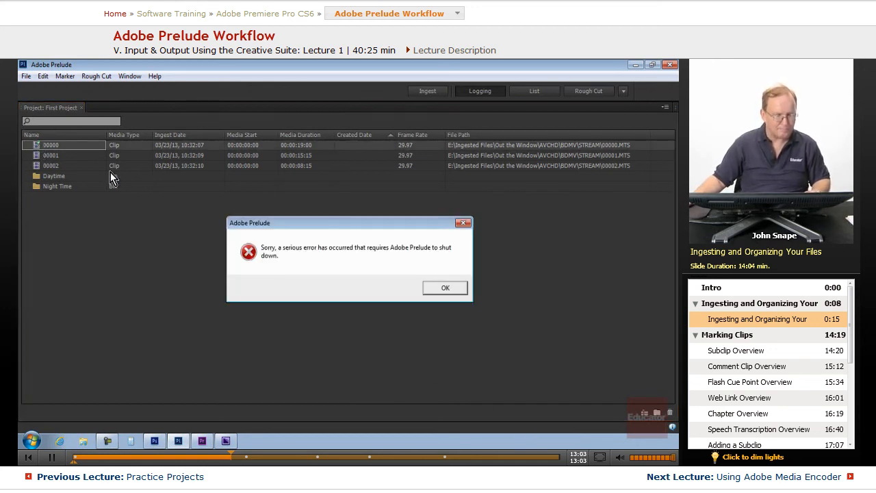
pyautogui.click(446, 288)
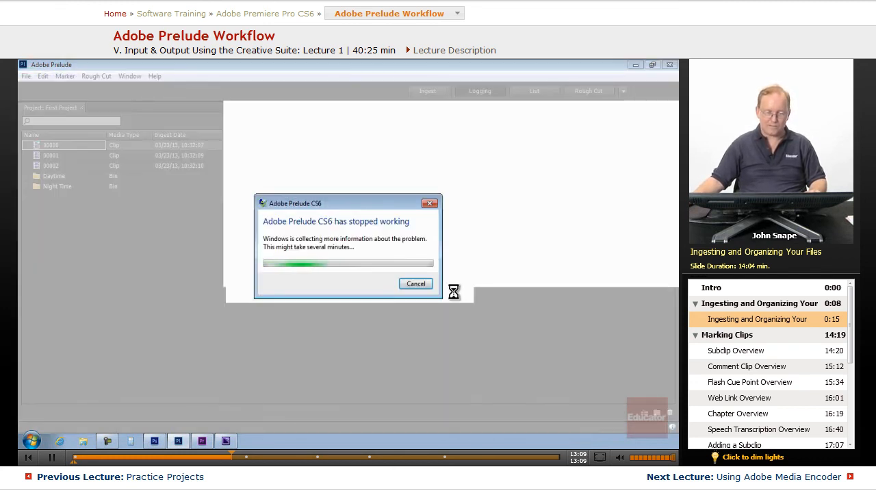
pyautogui.click(416, 283)
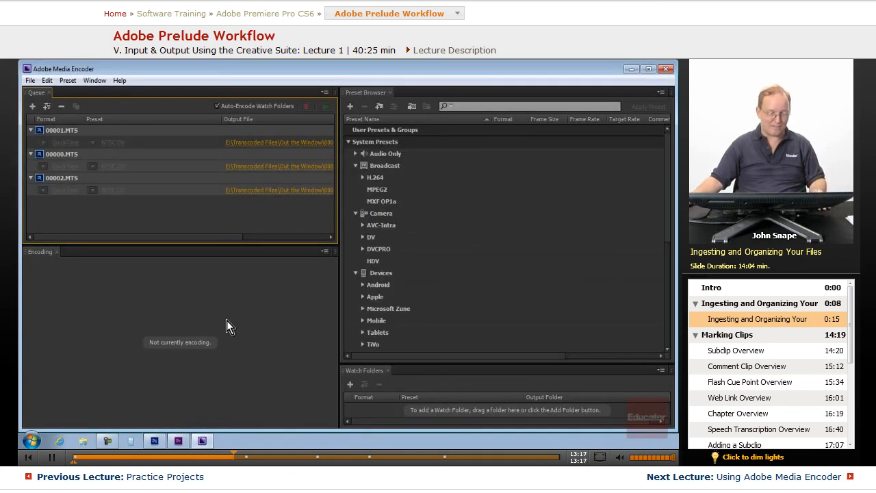
pyautogui.click(666, 70)
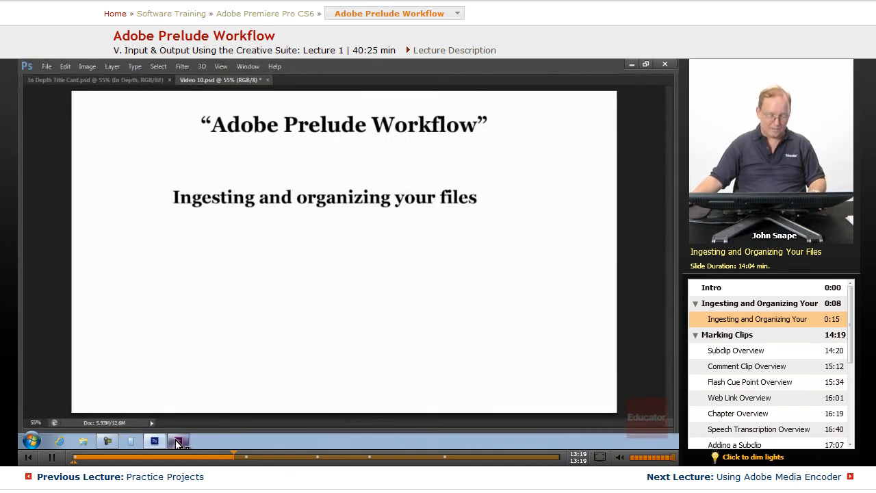
# Step: Relaunch Adobe Prelude CS6 and open the recent project First Project.plproj
pyautogui.click(39, 443)
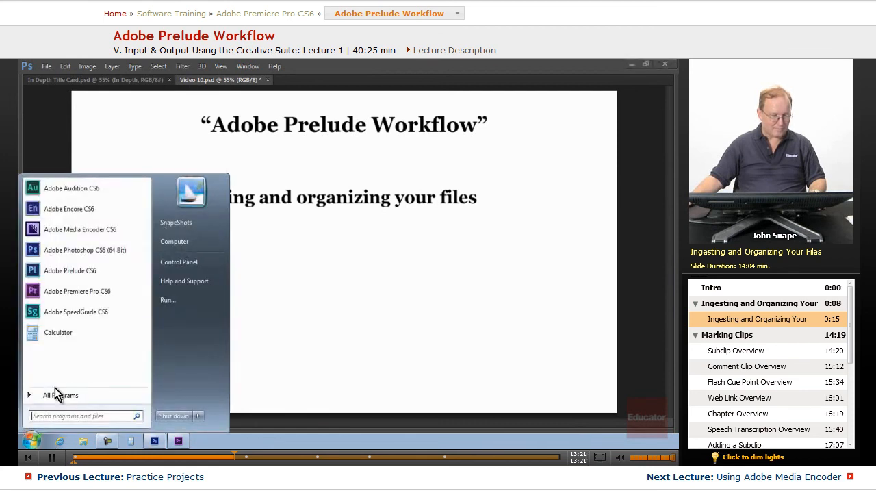
pyautogui.click(82, 271)
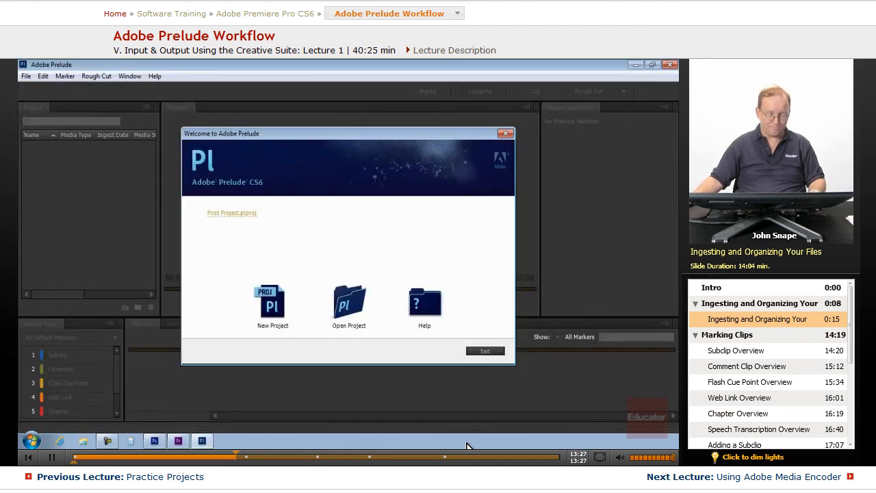
pyautogui.click(223, 216)
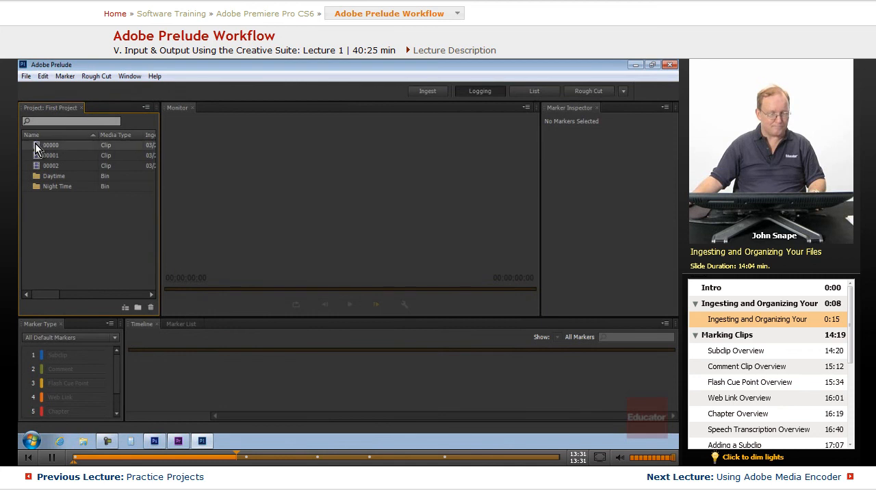
# Step: Open clip 00000 in the Monitor and Timeline, and move it into the Night Time bin
pyautogui.doubleClick(35, 145)
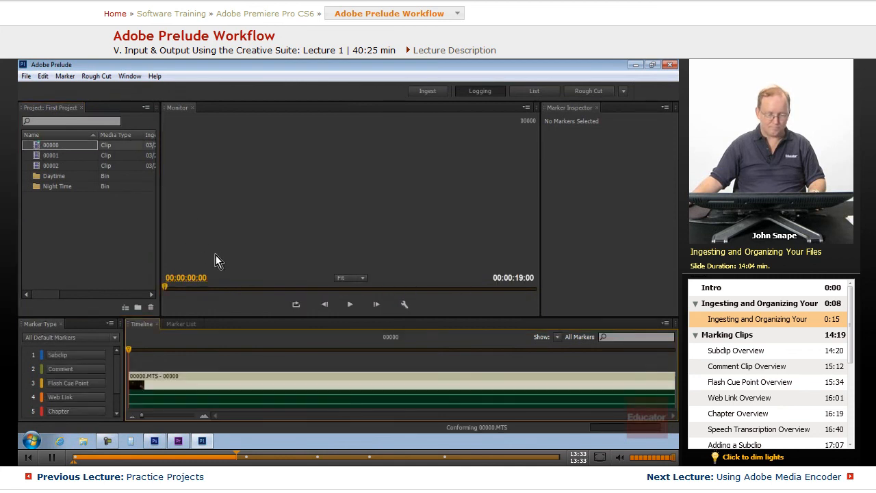
pyautogui.click(40, 145)
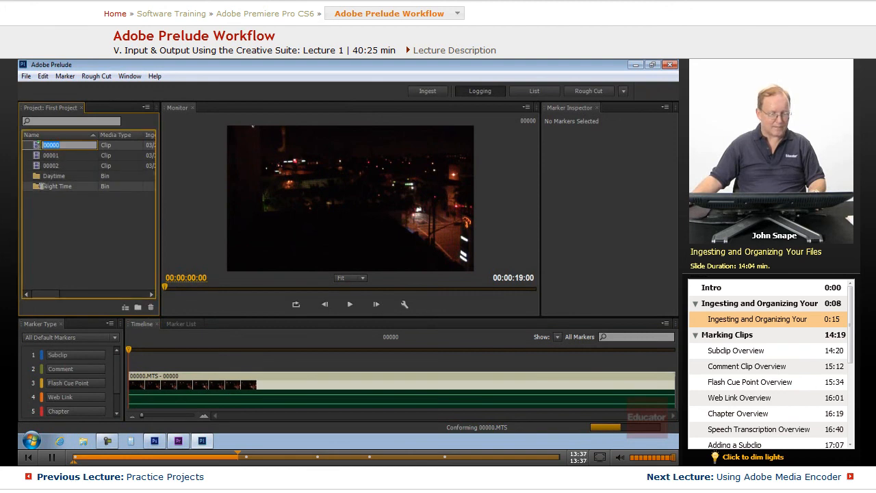
pyautogui.moveTo(41, 186); pyautogui.dragTo(43, 185)
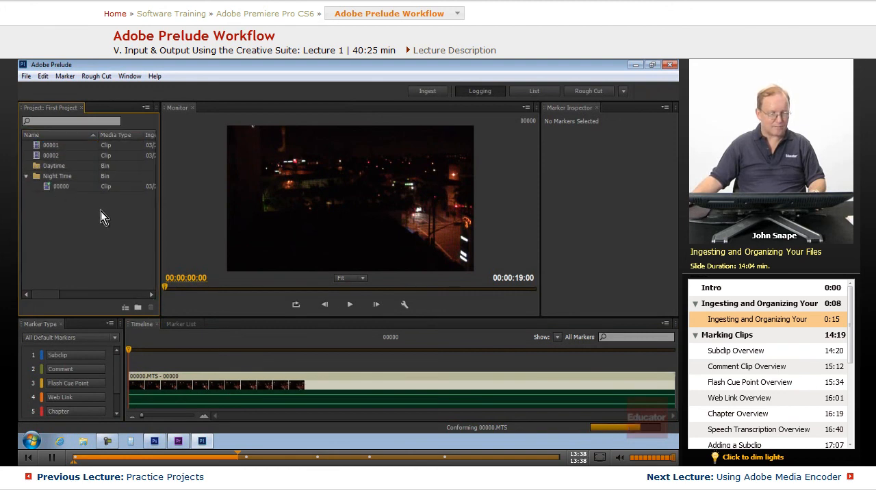
# Step: Select clips 00001 and 00002 together and move them into the Daytime bin
pyautogui.click(45, 155)
pyautogui.keyDown('shift'); pyautogui.click(39, 145); pyautogui.keyUp('shift')
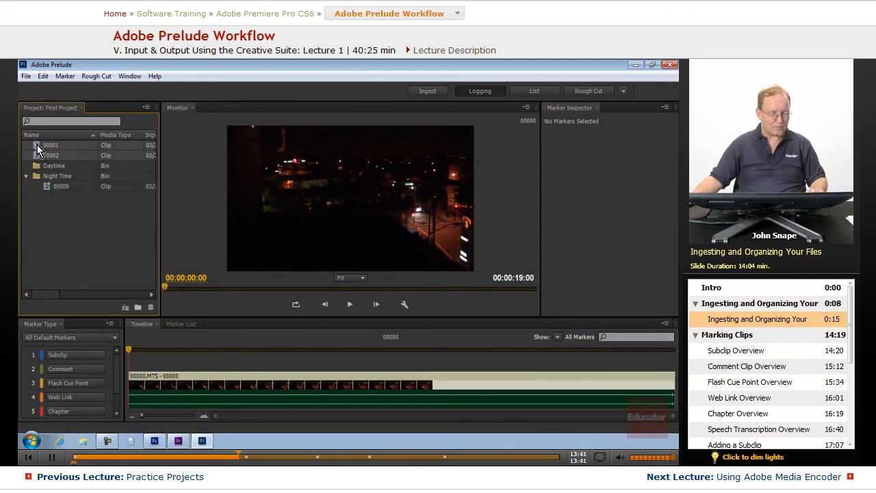
pyautogui.moveTo(38, 146)
pyautogui.mouseDown()
pyautogui.moveTo(55, 167)
pyautogui.moveTo(50, 147)
pyautogui.mouseUp()
pyautogui.click(34, 154)
pyautogui.keyDown('shift'); pyautogui.click(35, 165); pyautogui.keyUp('shift')
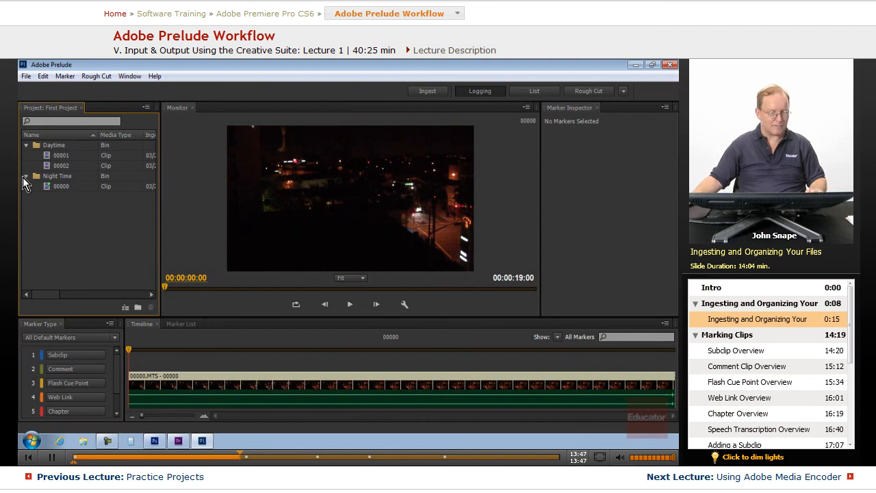
# Step: Collapse and re-expand the Daytime and Night Time bins, and widen the Project panel to show the full Ingest Date column
pyautogui.click(25, 177)
pyautogui.click(27, 146)
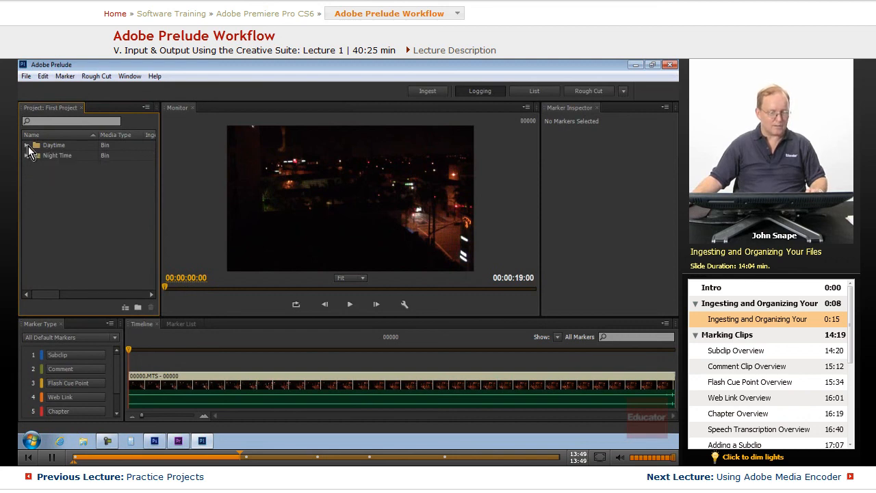
pyautogui.click(27, 146)
pyautogui.click(25, 176)
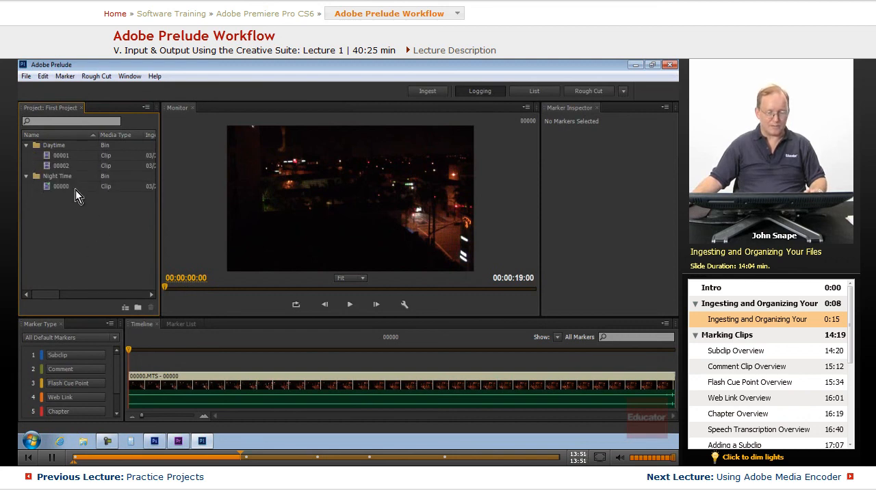
pyautogui.moveTo(160, 198); pyautogui.dragTo(210, 199)
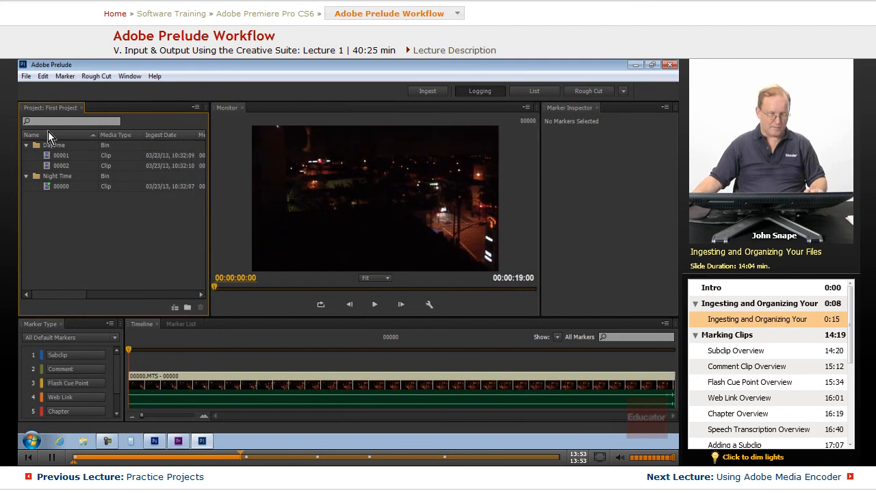